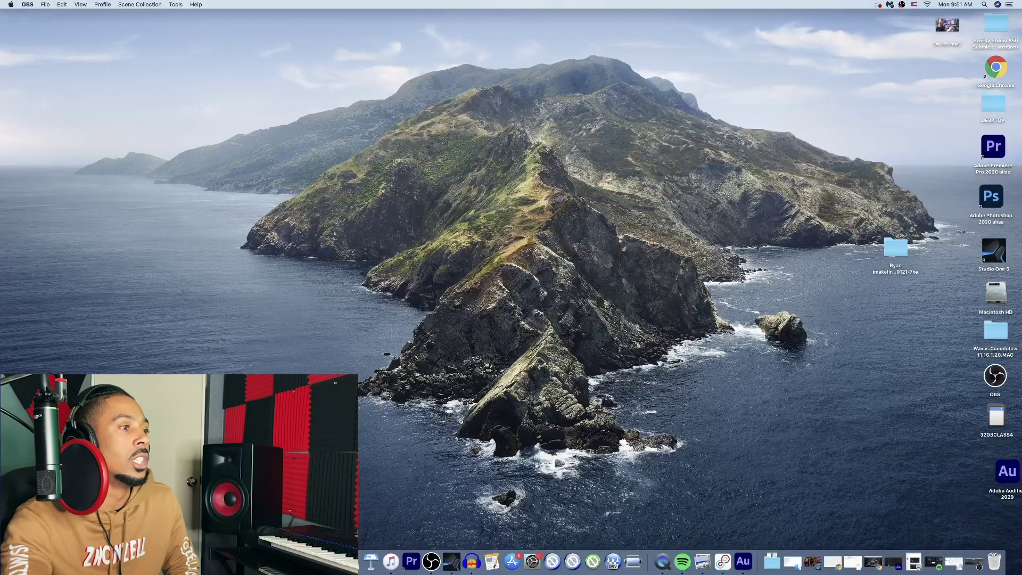
# Switch to Studio One and examine the arrangement and loop range from the song start to the end of the beat track.
pyautogui.click(451, 561)
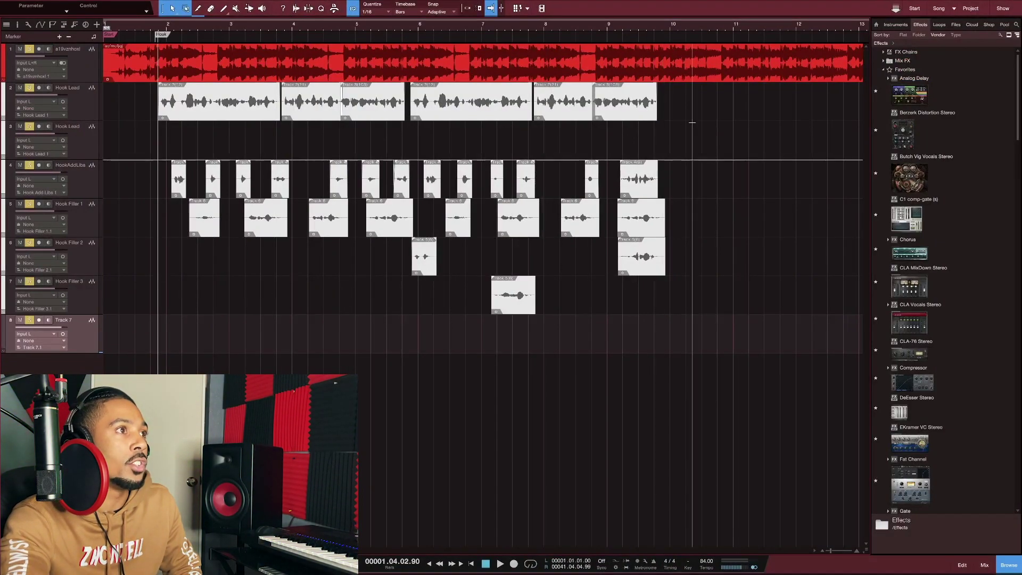
pyautogui.moveTo(830, 550); pyautogui.dragTo(843, 550)
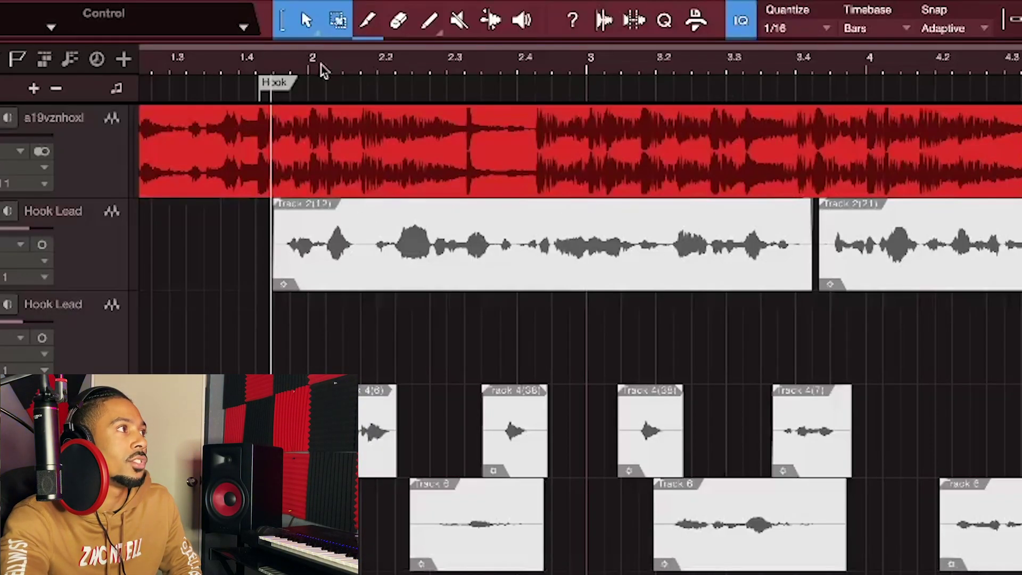
pyautogui.hscroll(-3, 322, 69)
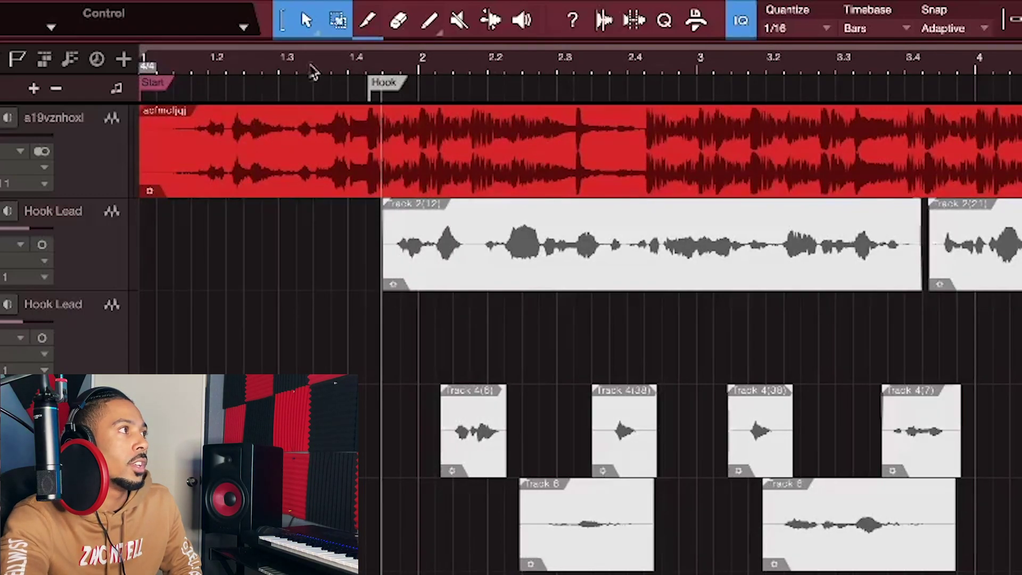
pyautogui.hscroll(10, 966, 116)
pyautogui.hscroll(20, 965, 116)
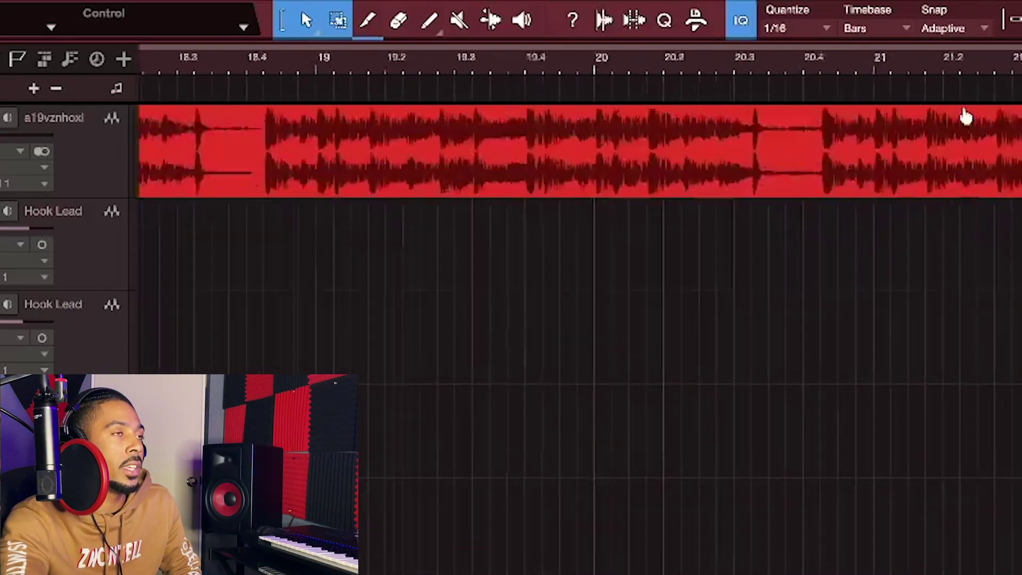
pyautogui.hscroll(20, 966, 116)
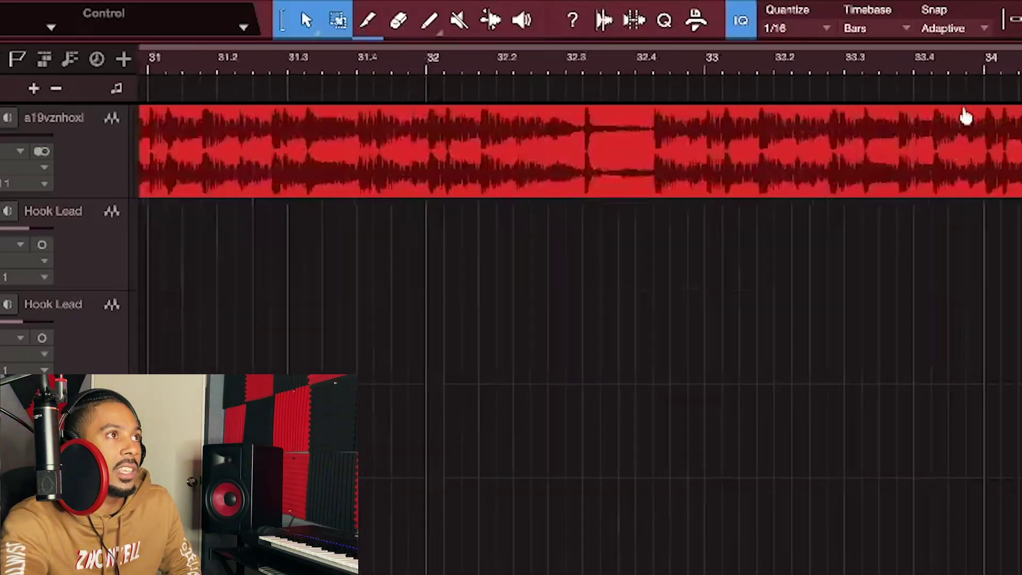
pyautogui.hscroll(5, 966, 116)
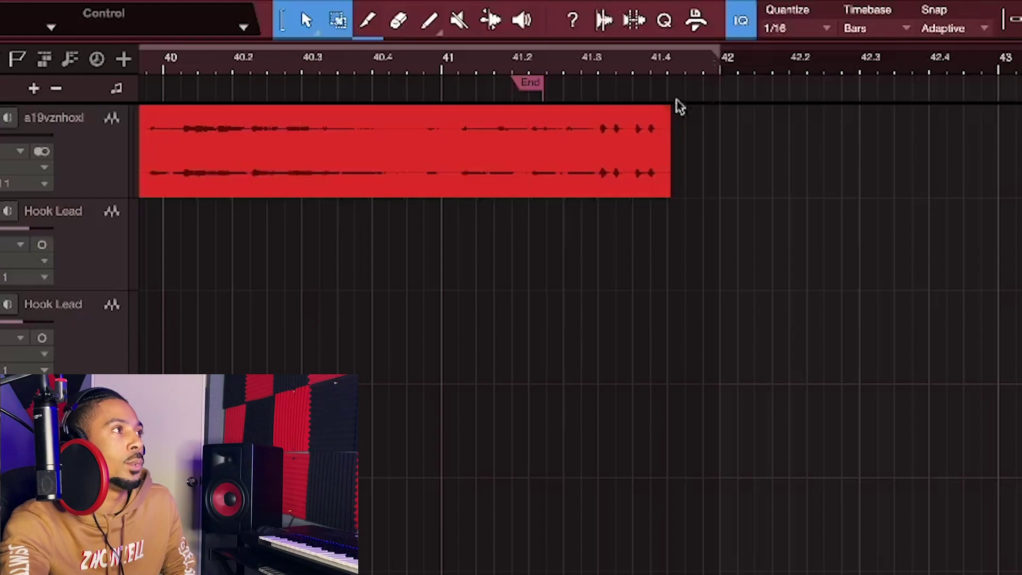
# Start a mixdown export of the song and set its save location to the Desktop.
pyautogui.moveTo(265, 6)
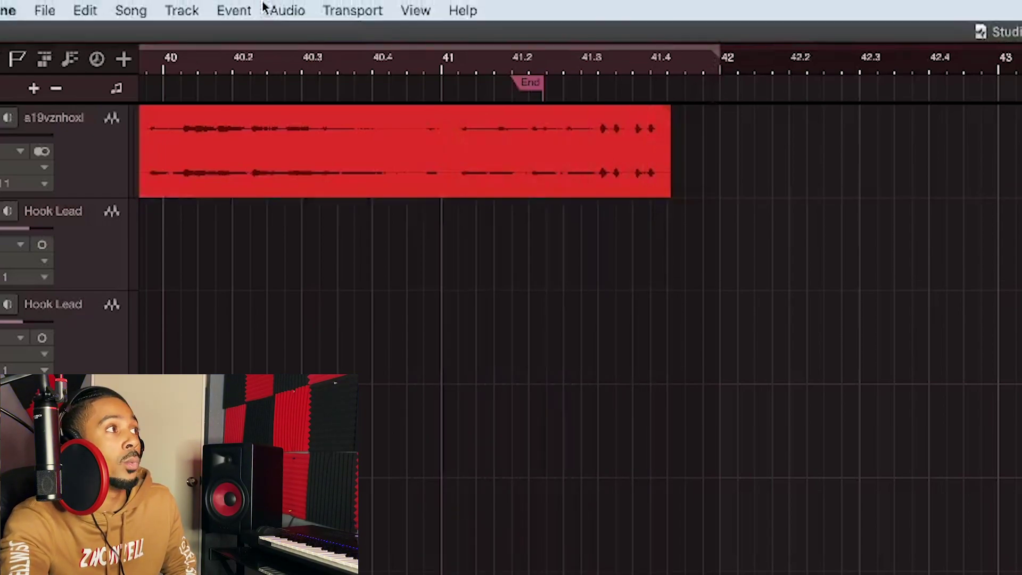
pyautogui.click(146, 13)
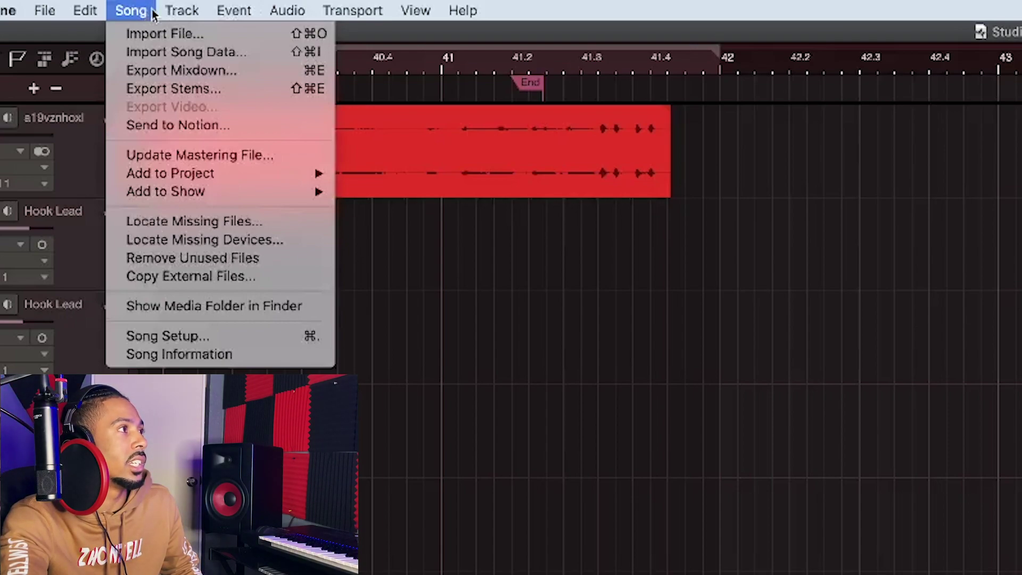
pyautogui.click(166, 75)
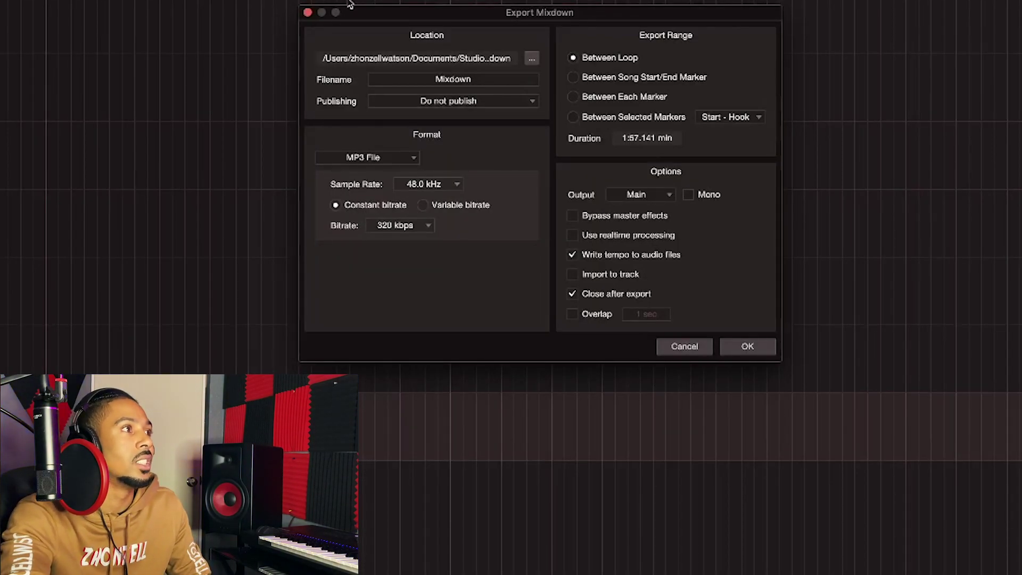
pyautogui.click(532, 58)
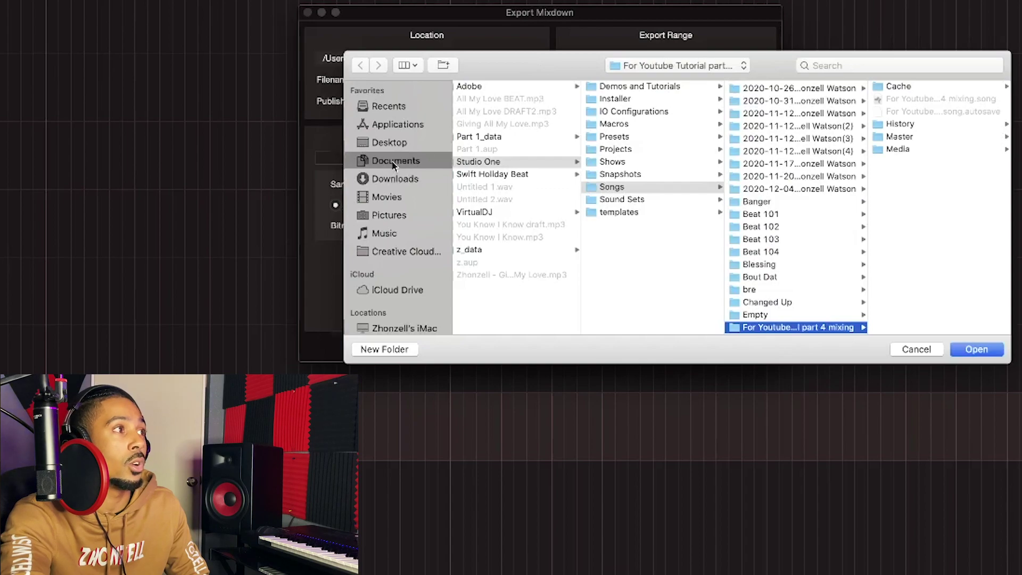
pyautogui.click(390, 147)
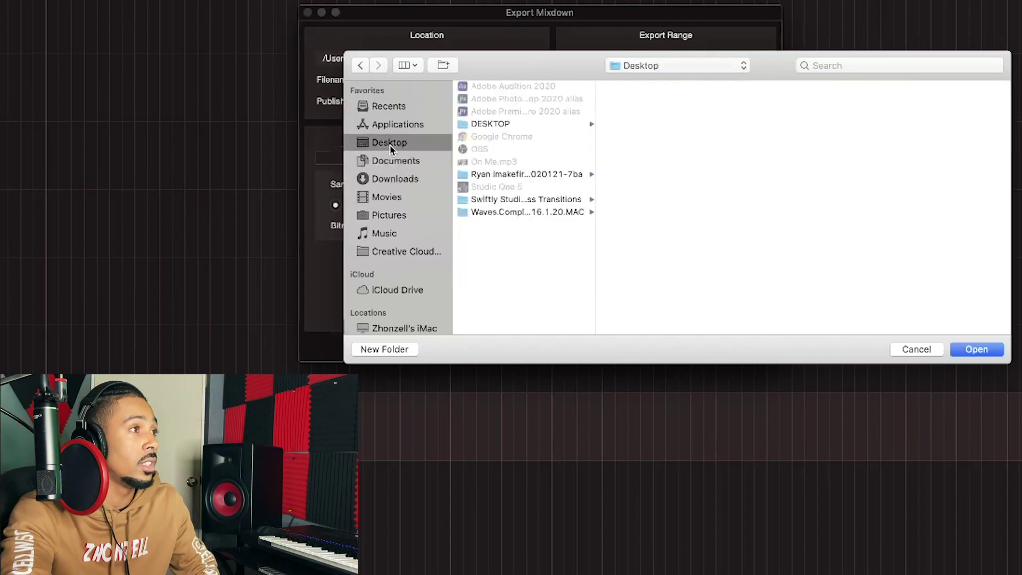
pyautogui.click(976, 349)
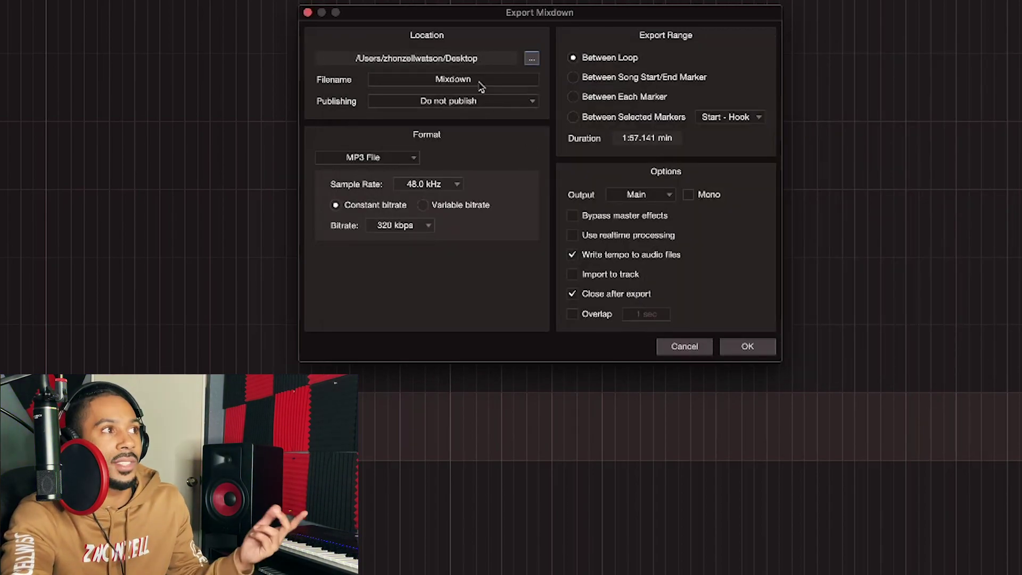
# Examine the publishing, file format, sample rate and bitrate choices for the mixdown export.
pyautogui.click(494, 108)
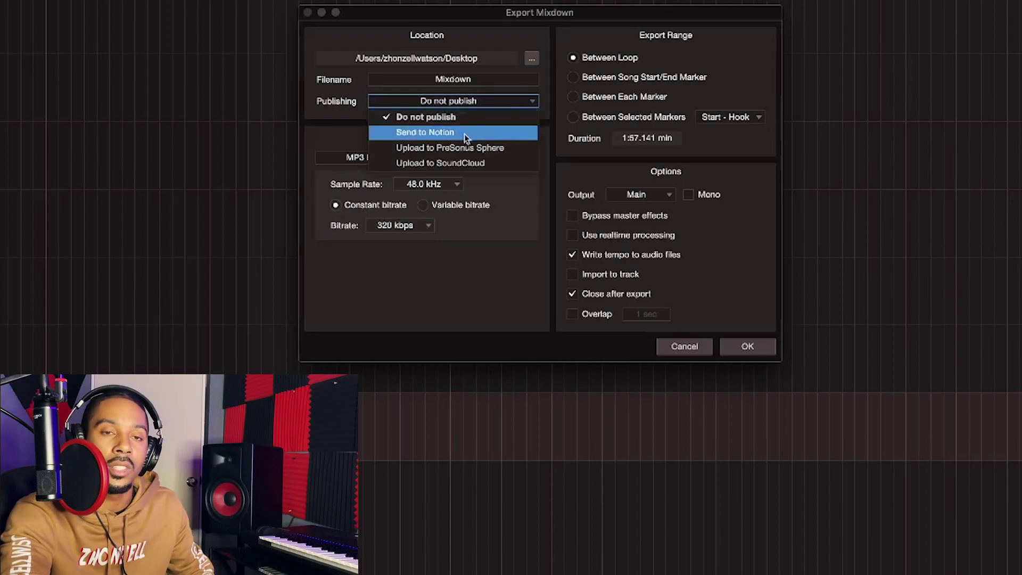
pyautogui.click(358, 139)
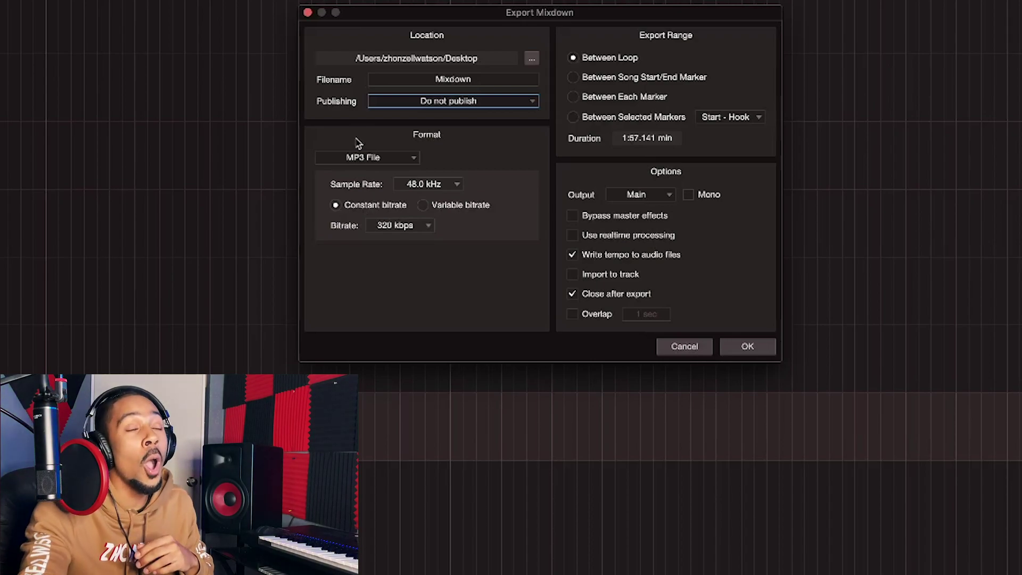
pyautogui.click(388, 159)
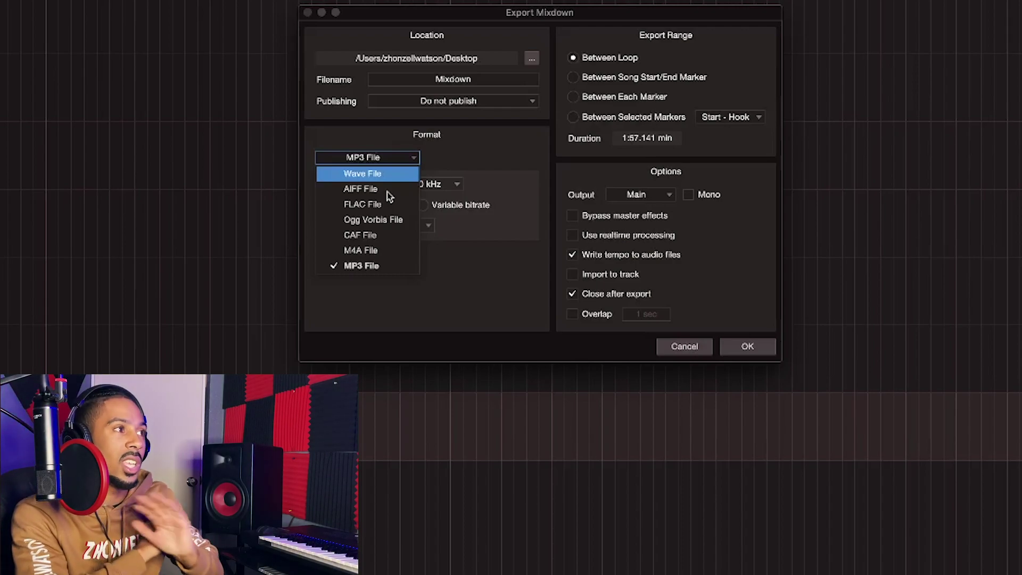
pyautogui.click(458, 166)
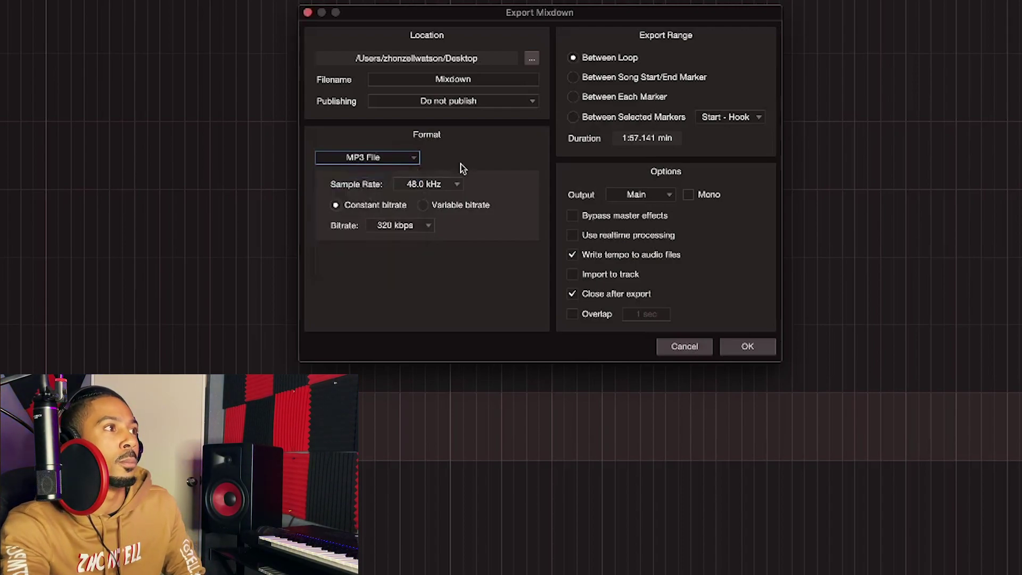
pyautogui.click(436, 185)
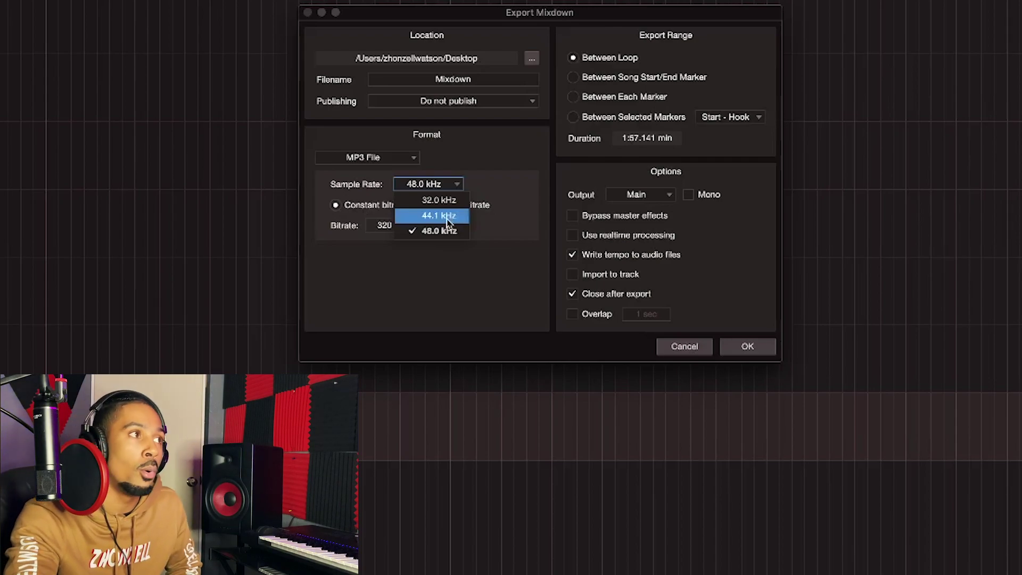
pyautogui.click(503, 201)
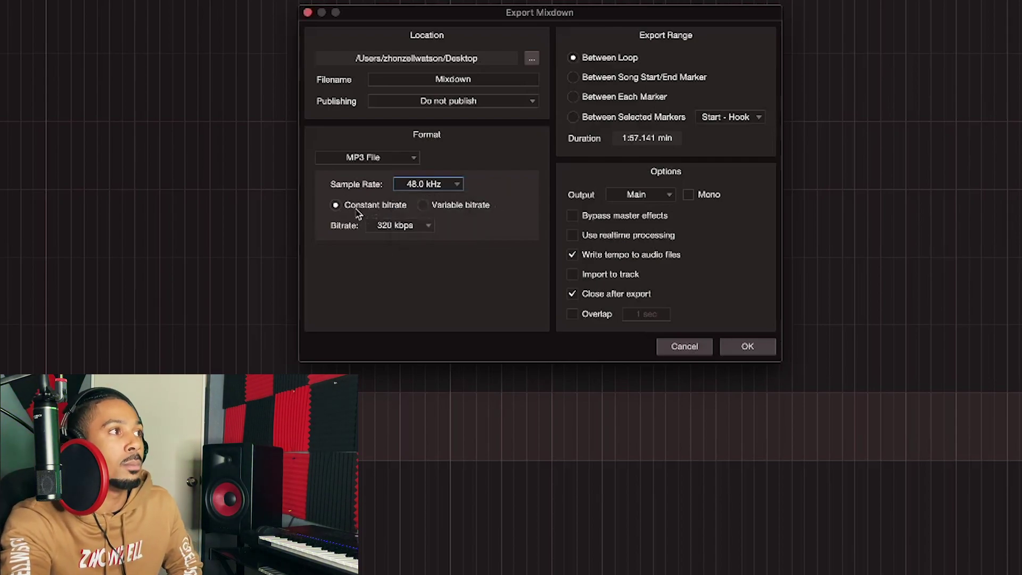
pyautogui.click(404, 230)
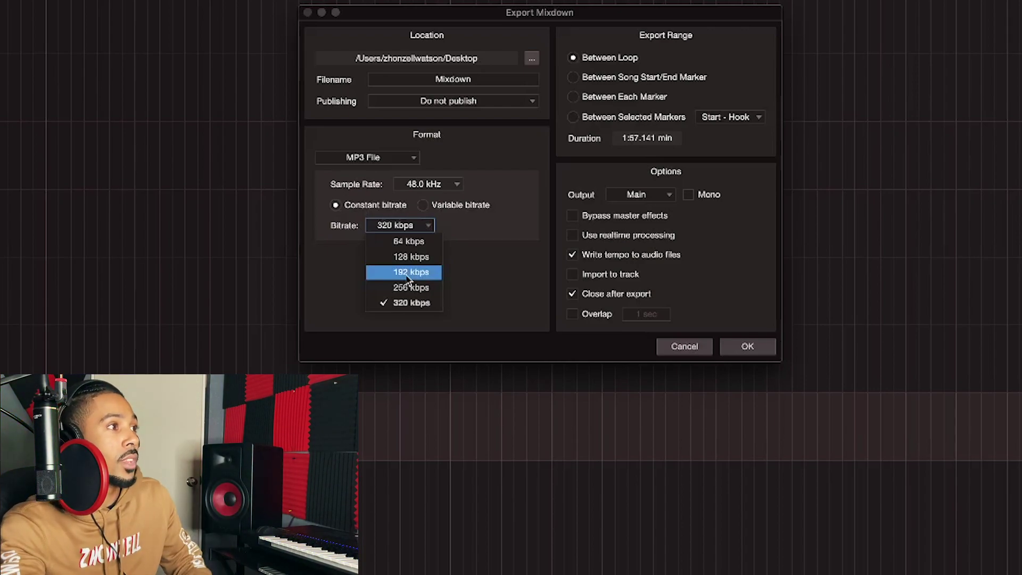
pyautogui.click(492, 269)
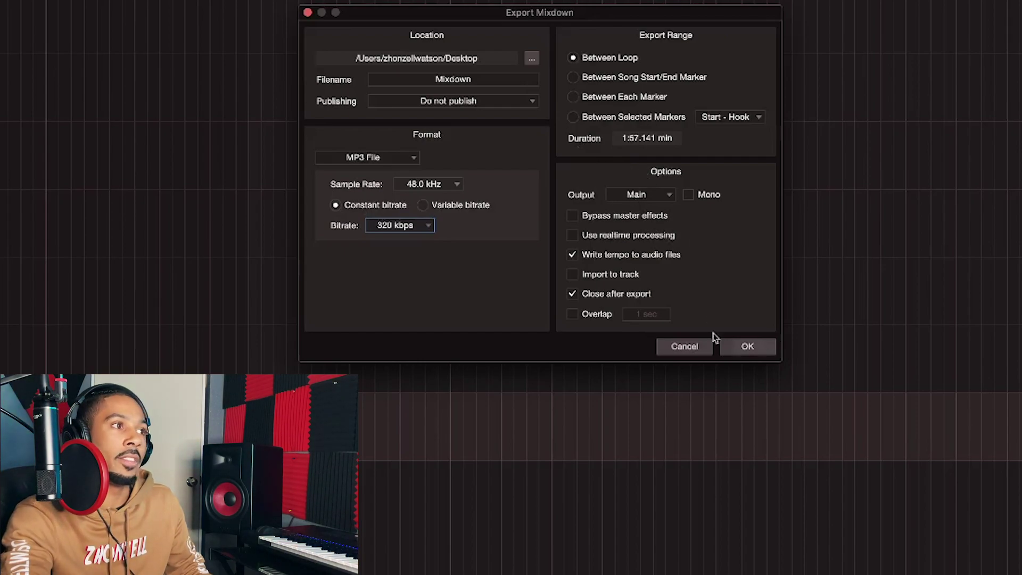
# Export the mixdown as a 48.0 kHz, 320 kbps MP3 and move Mixdown.mp3 to an open area of the desktop.
pyautogui.click(749, 351)
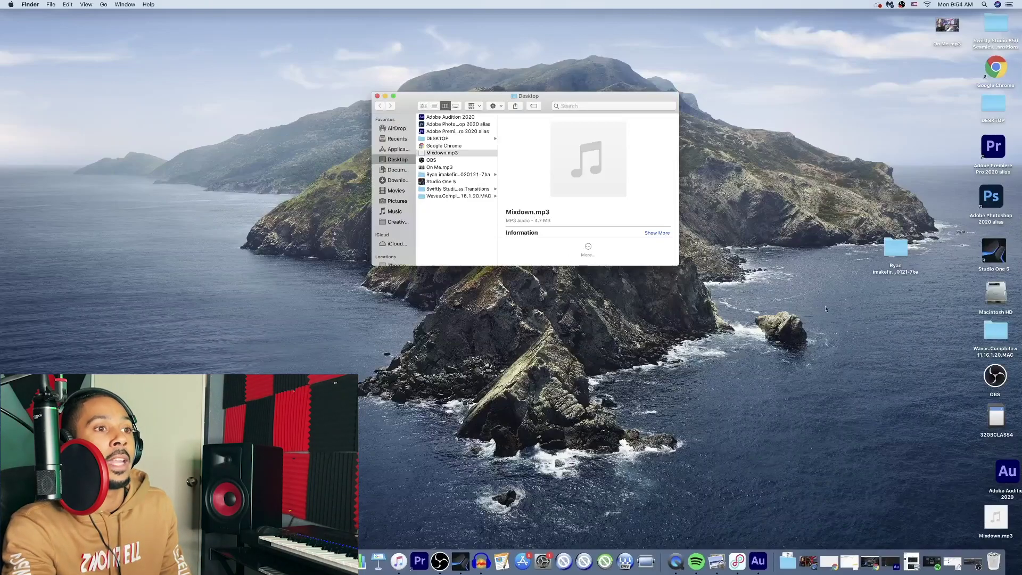
pyautogui.click(385, 96)
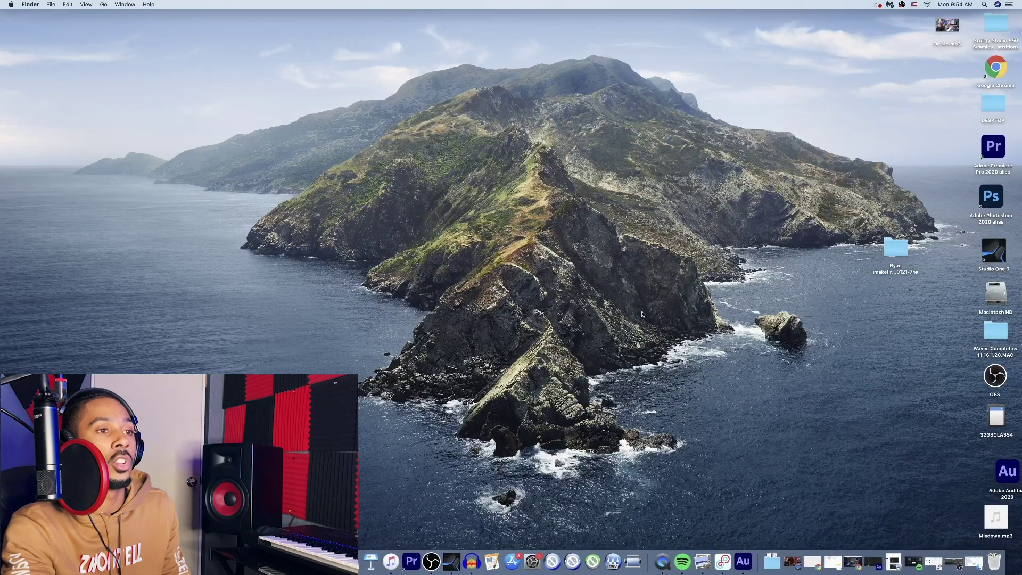
pyautogui.moveTo(993, 530); pyautogui.dragTo(827, 507)
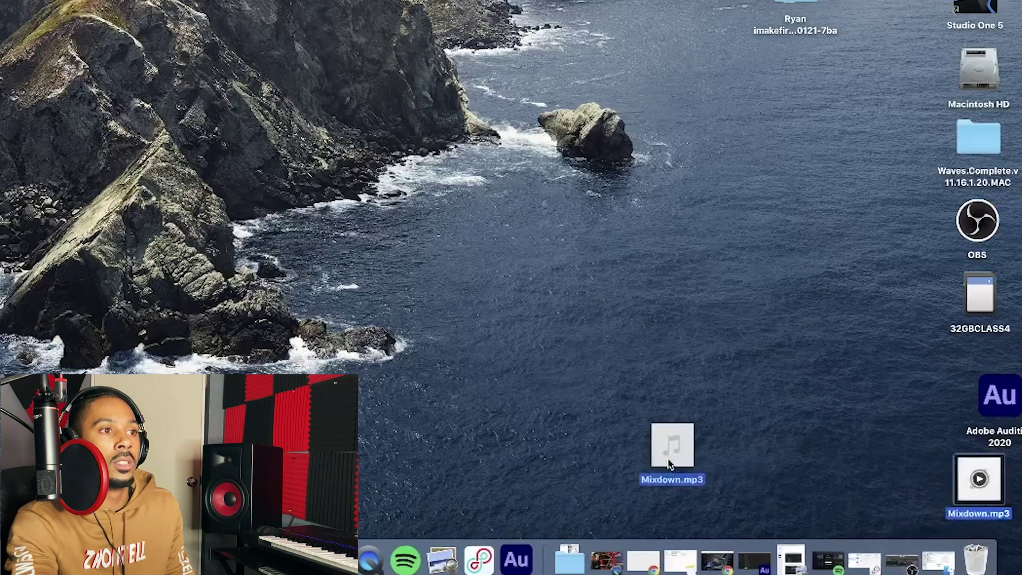
pyautogui.moveTo(669, 464); pyautogui.dragTo(424, 268)
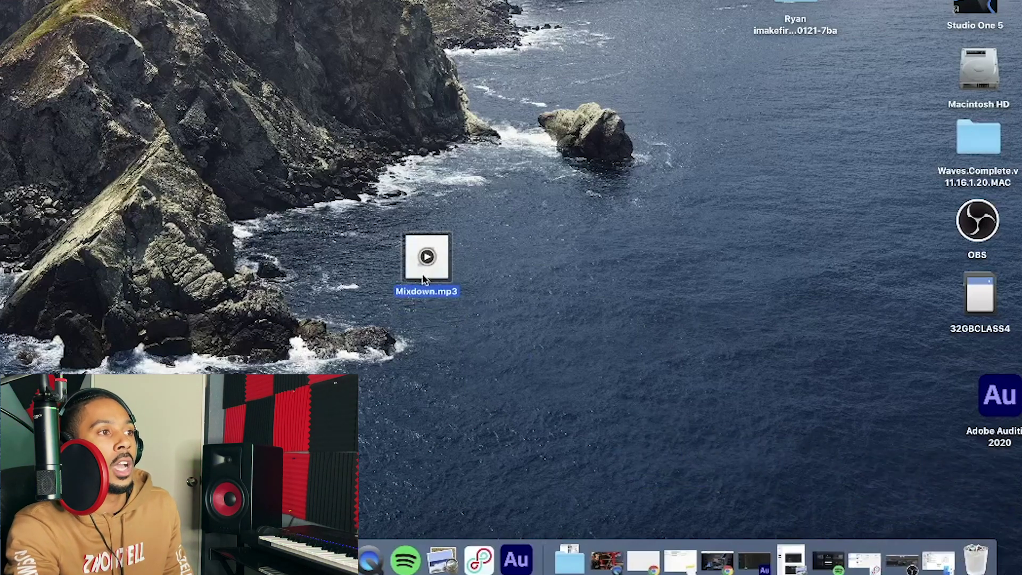
pyautogui.click(520, 291)
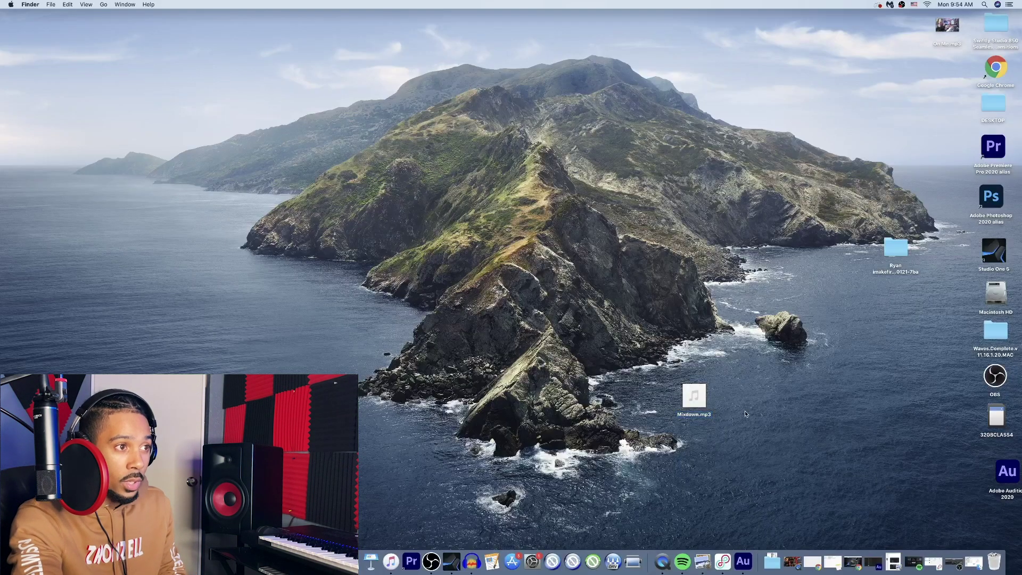
pyautogui.moveTo(691, 407)
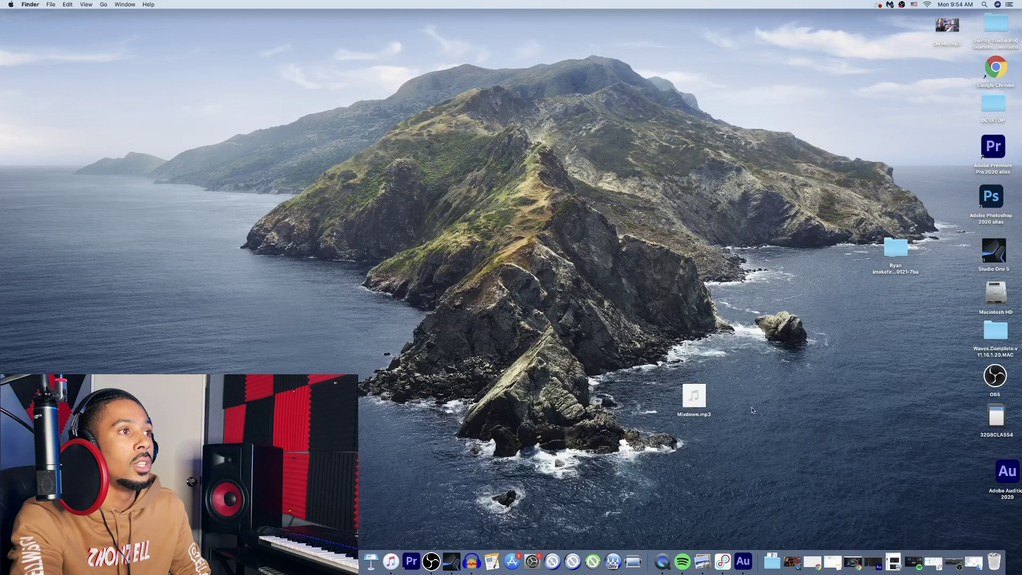
# Return to Studio One and add the song to a new project titled MY ALBUM at 44.1 kHz in the default Projects folder.
pyautogui.press('super+Tab')
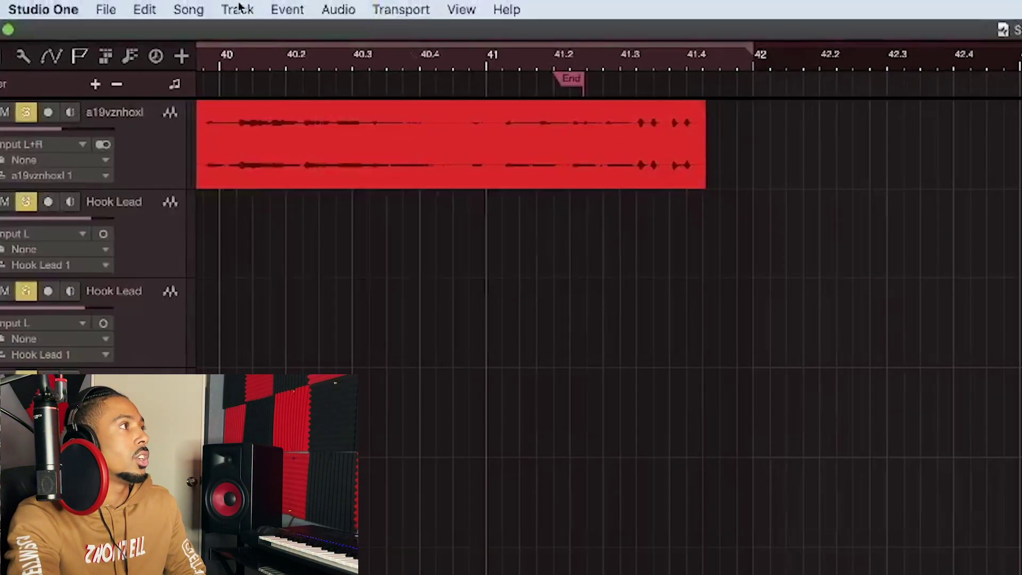
pyautogui.click(195, 11)
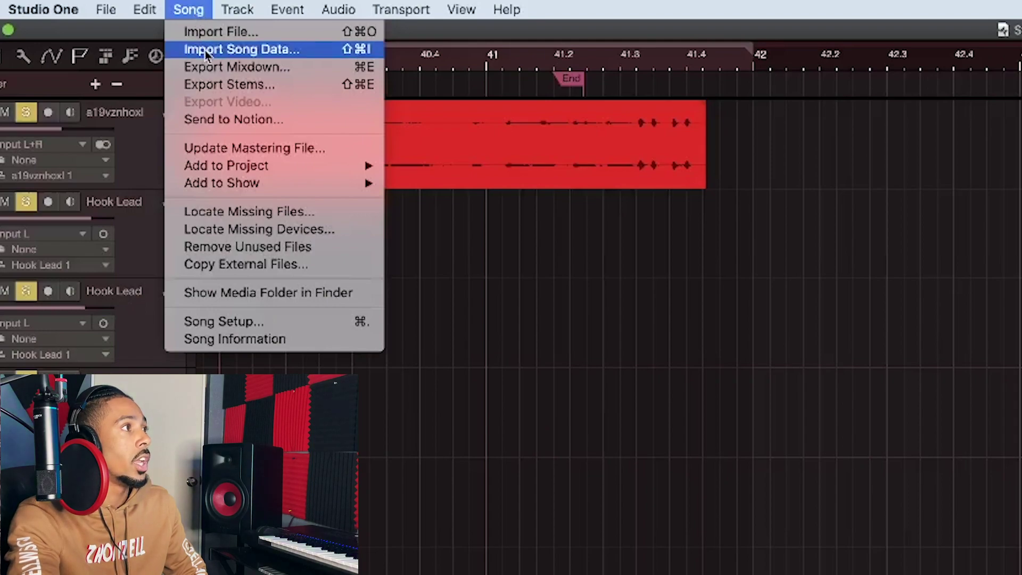
pyautogui.moveTo(243, 171)
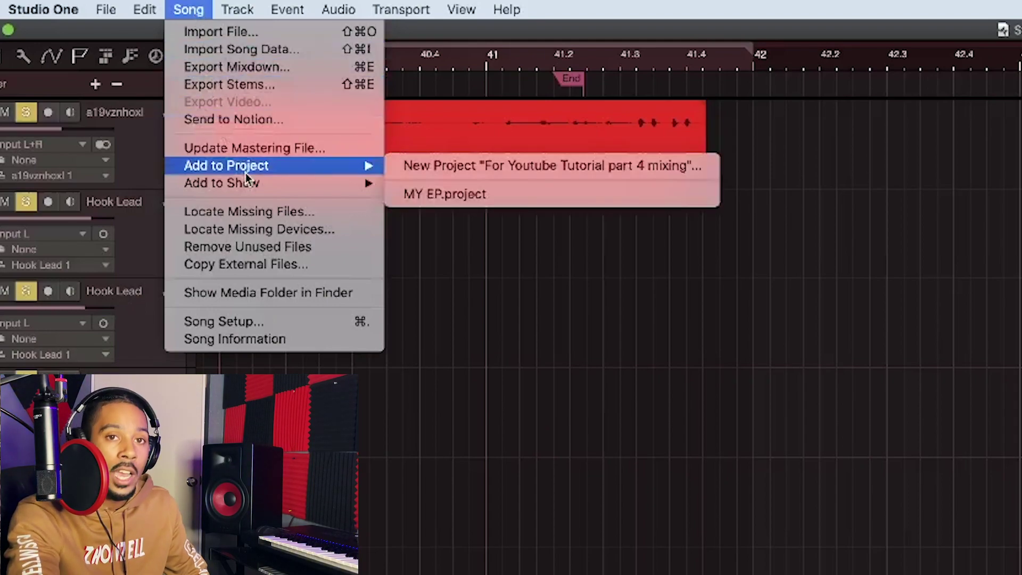
pyautogui.click(438, 166)
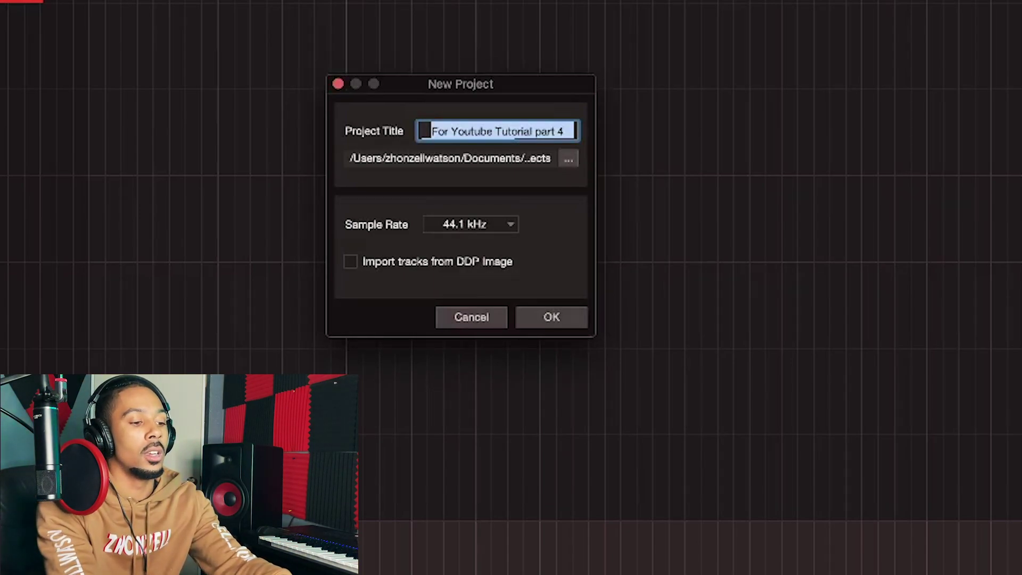
pyautogui.write('MY ALBUM')
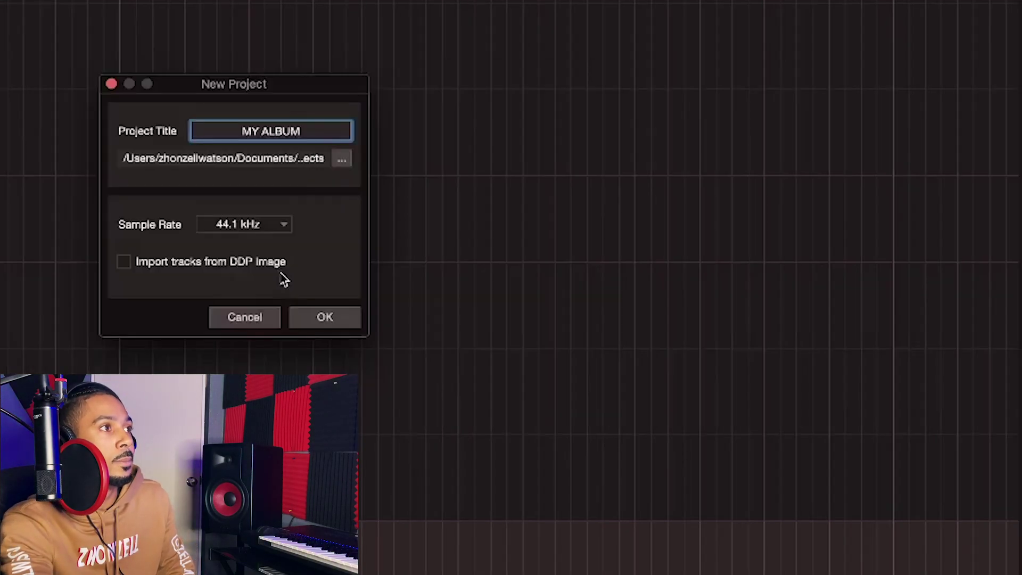
pyautogui.click(343, 163)
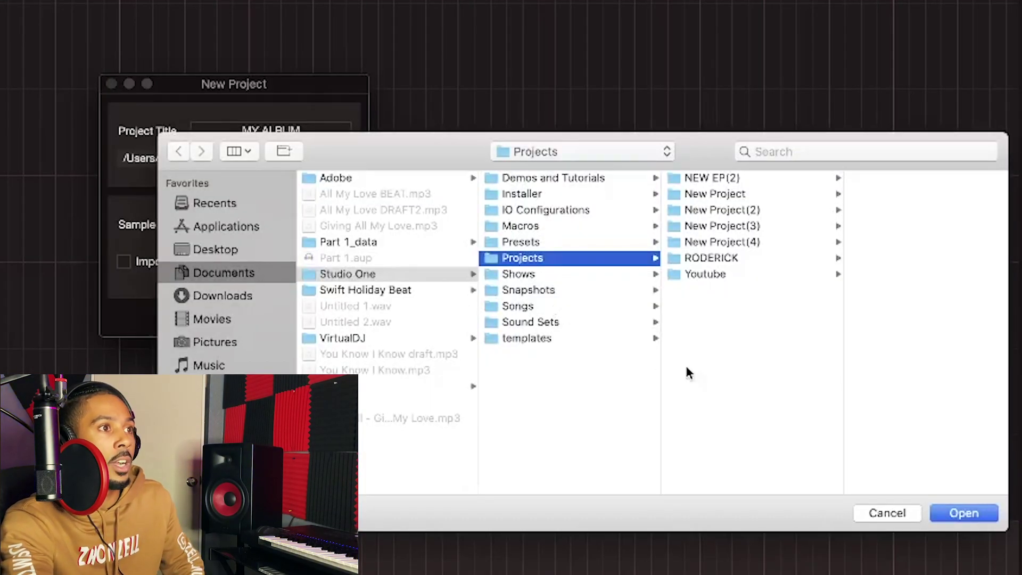
pyautogui.click(887, 512)
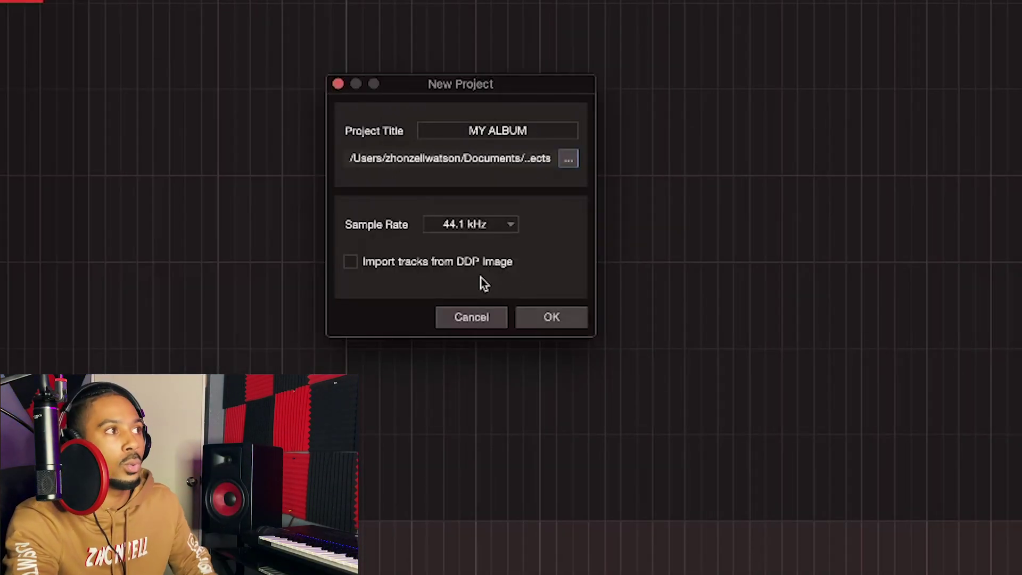
pyautogui.click(550, 317)
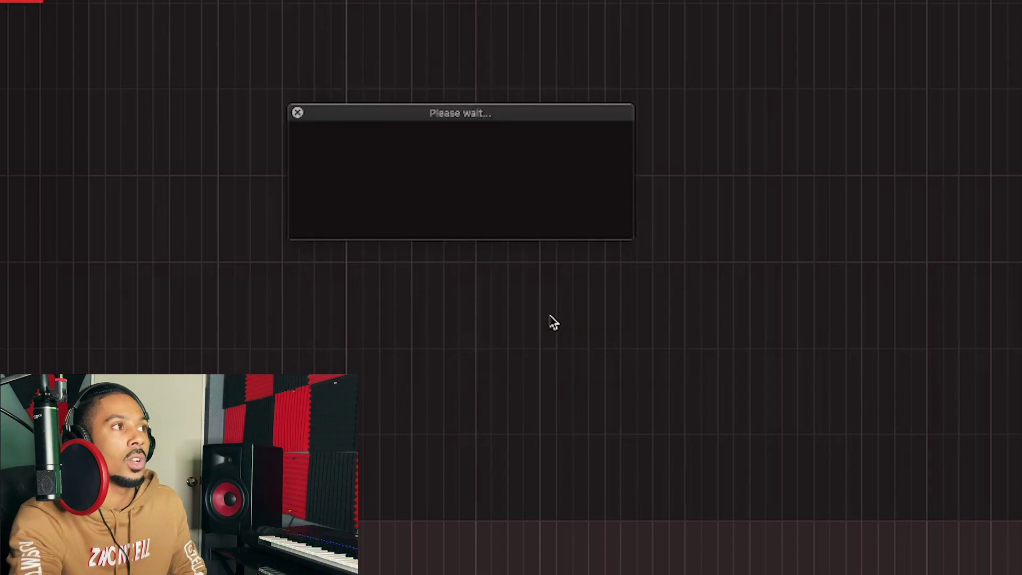
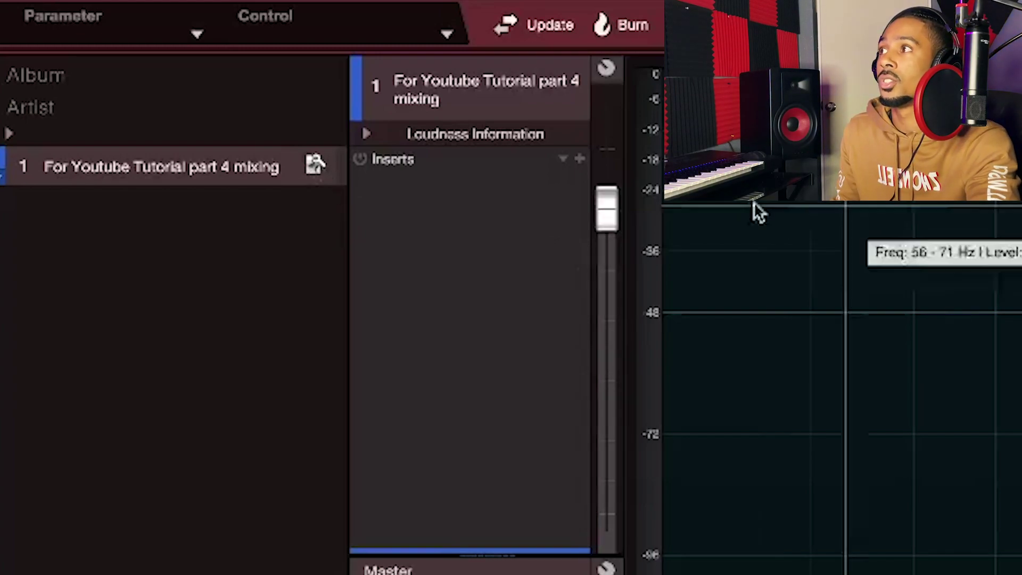
# Open the original song from the project for editing, disarm recording on the first track and raise that track's volume slightly.
pyautogui.click(315, 166)
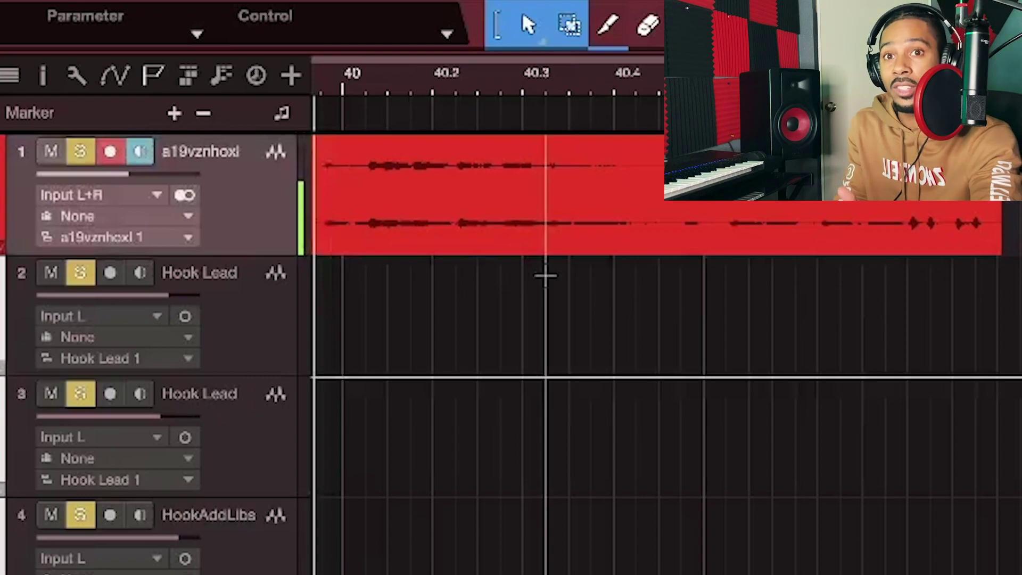
pyautogui.click(109, 152)
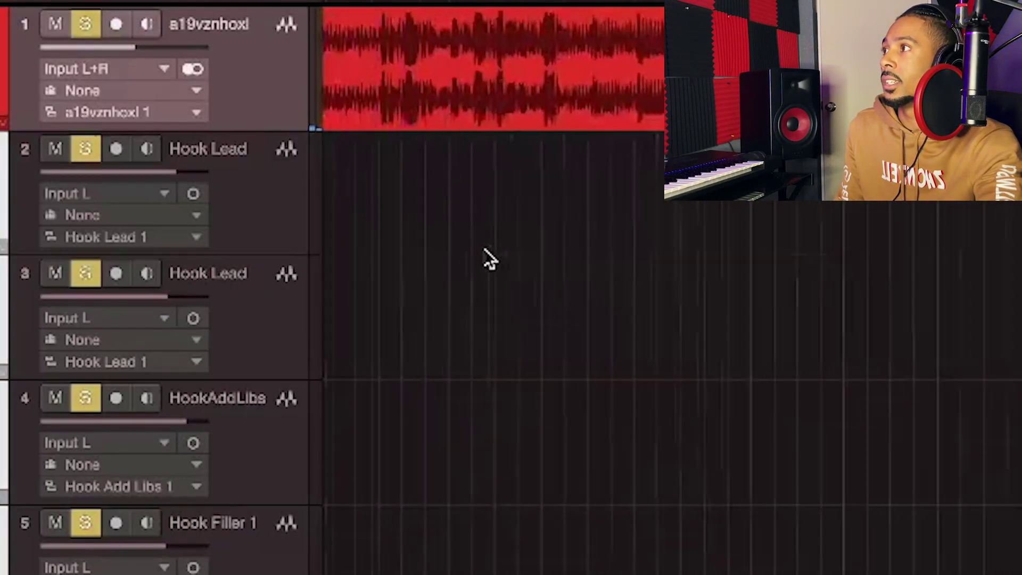
pyautogui.moveTo(132, 48); pyautogui.dragTo(137, 48)
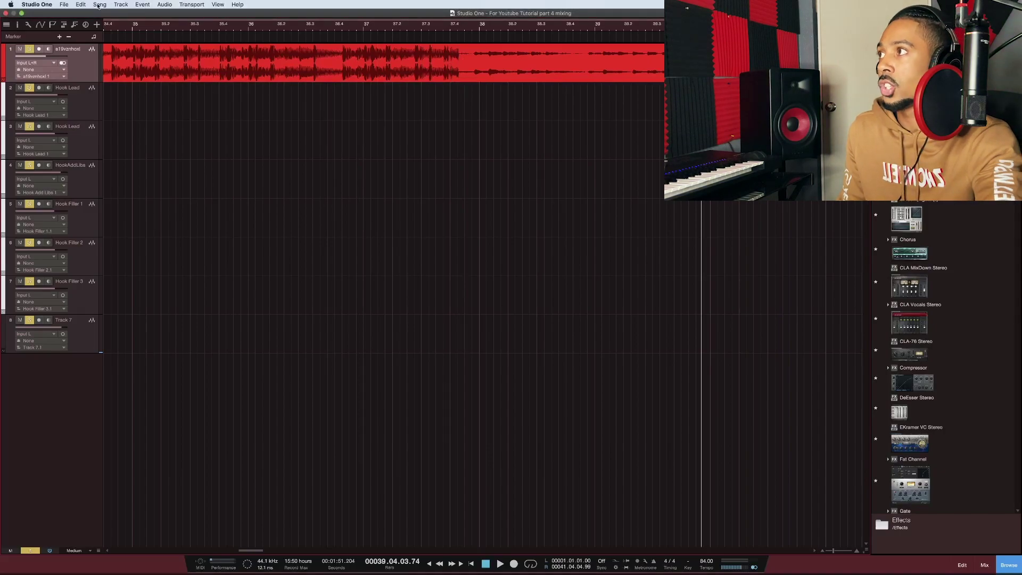
pyautogui.click(65, 4)
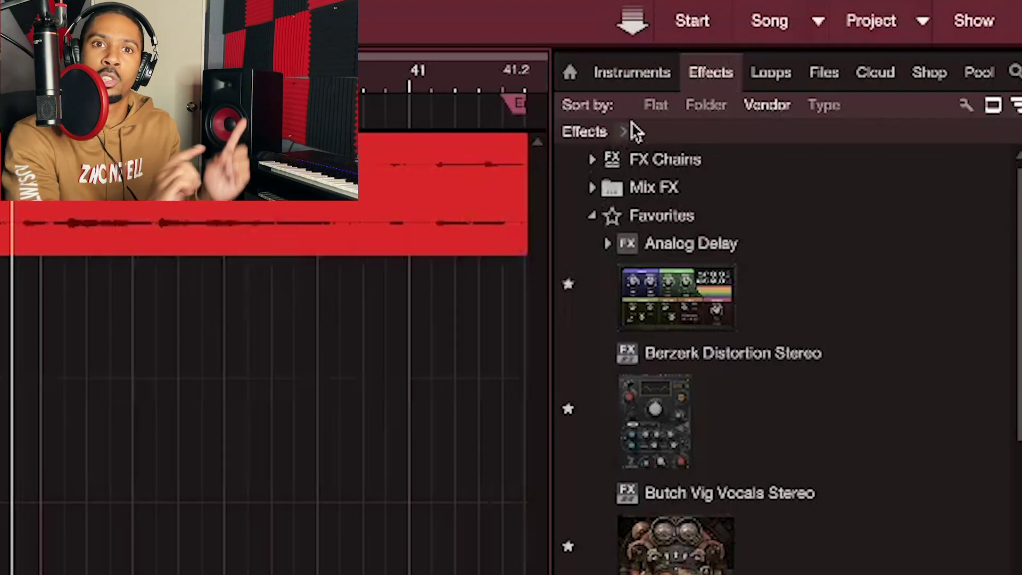
# Return to the album project and update the song's mastering file, keeping the exported file.
pyautogui.click(866, 26)
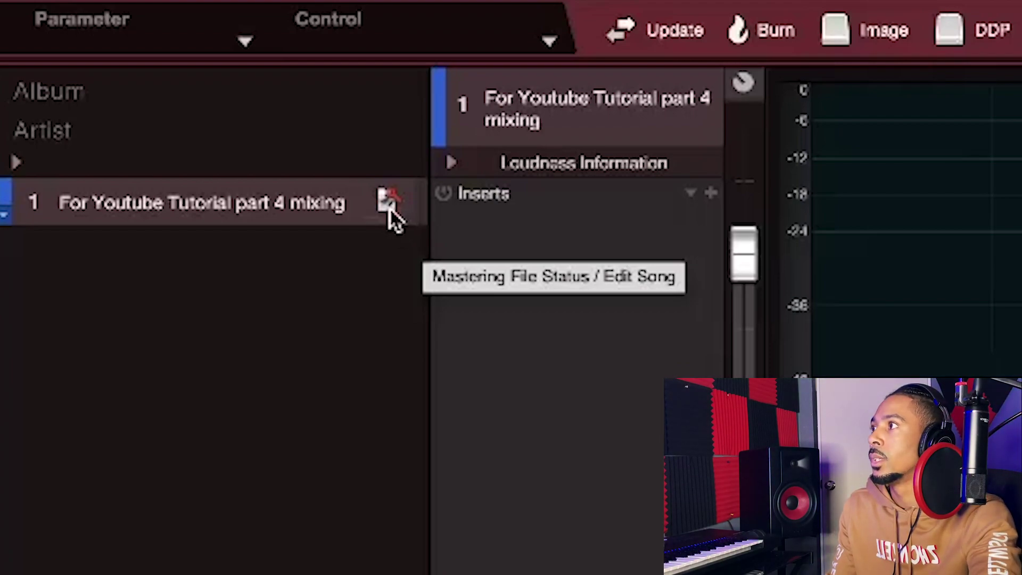
pyautogui.click(390, 209)
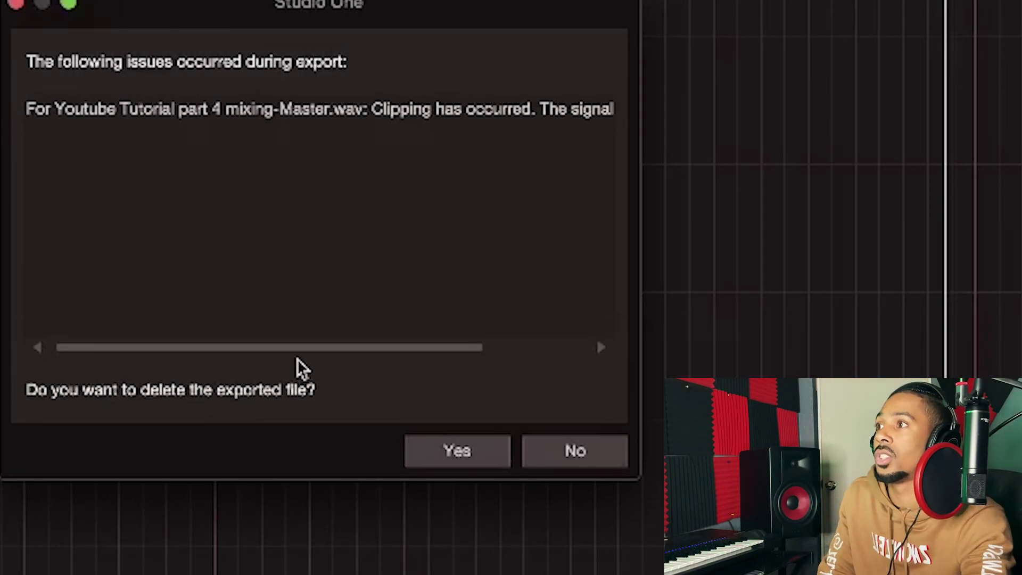
pyautogui.click(588, 461)
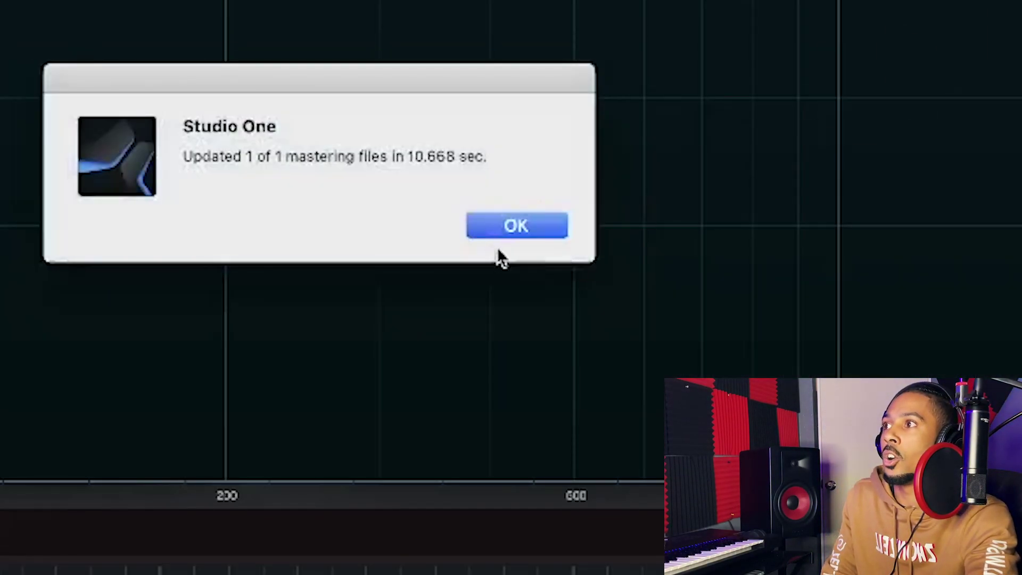
pyautogui.click(526, 237)
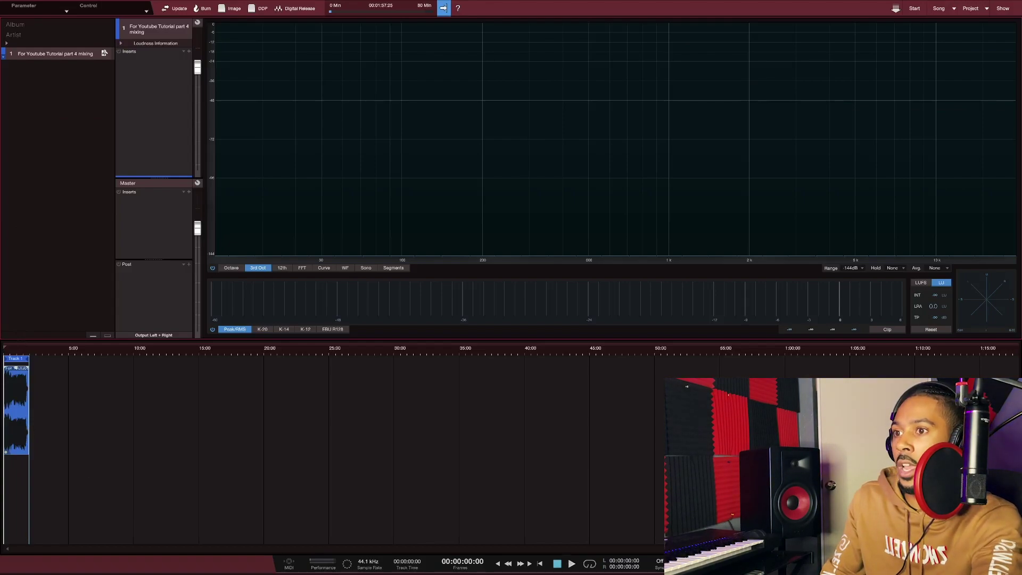
# Rename track 1 in the album project's track list to Song 1.
pyautogui.hotkey('shift', 'f')
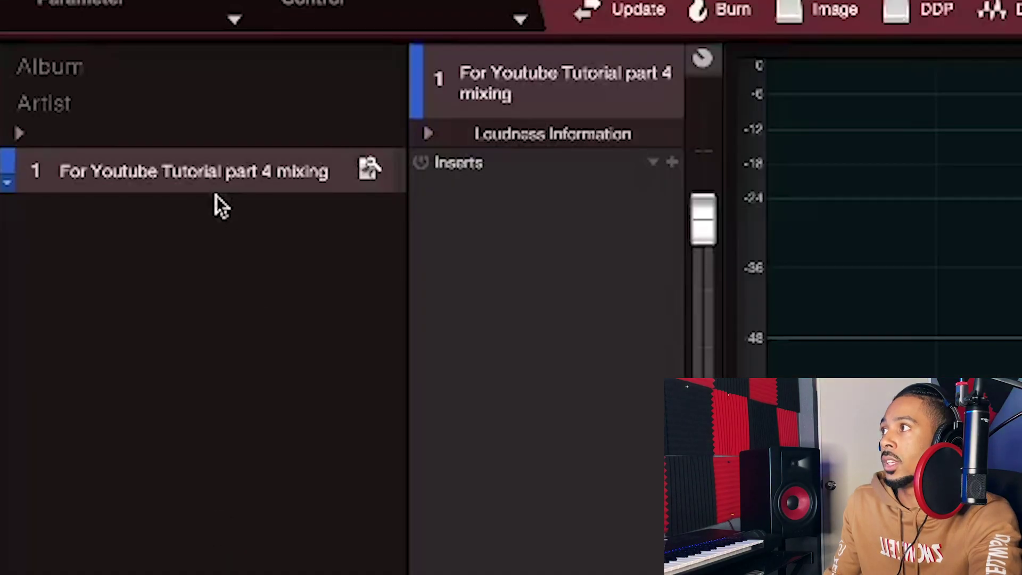
pyautogui.doubleClick(218, 176)
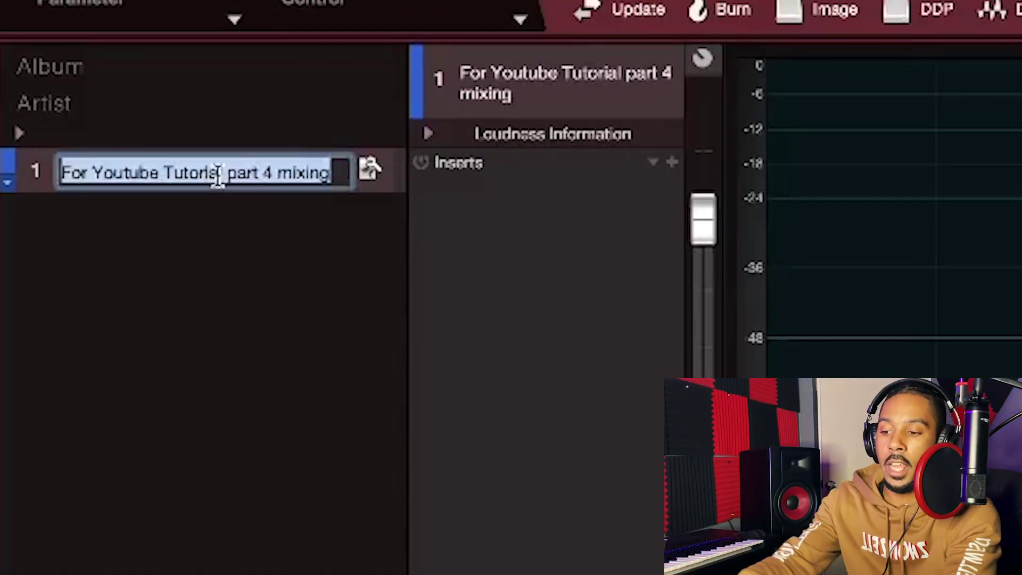
pyautogui.write('Song 1')
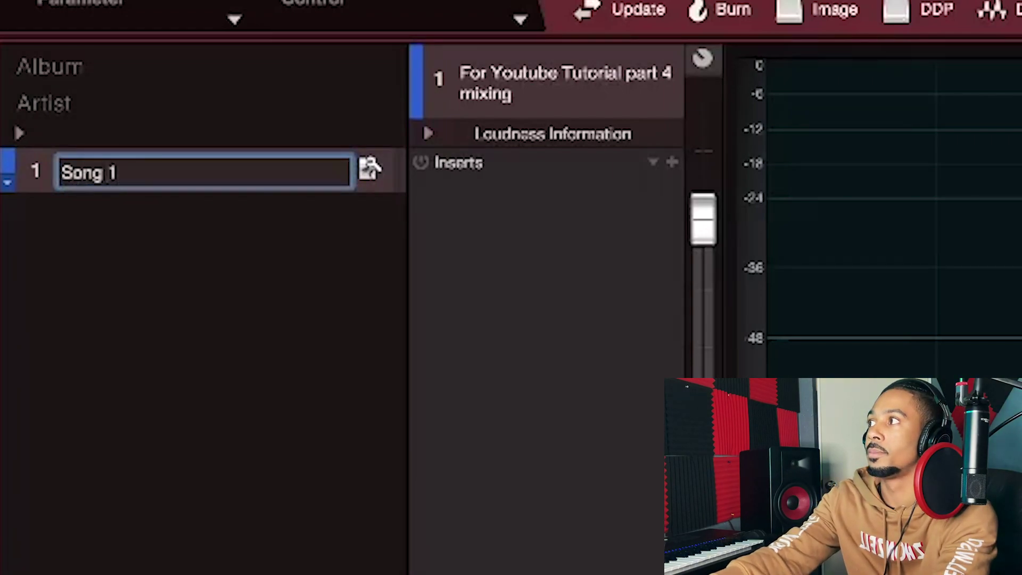
pyautogui.press('Return')
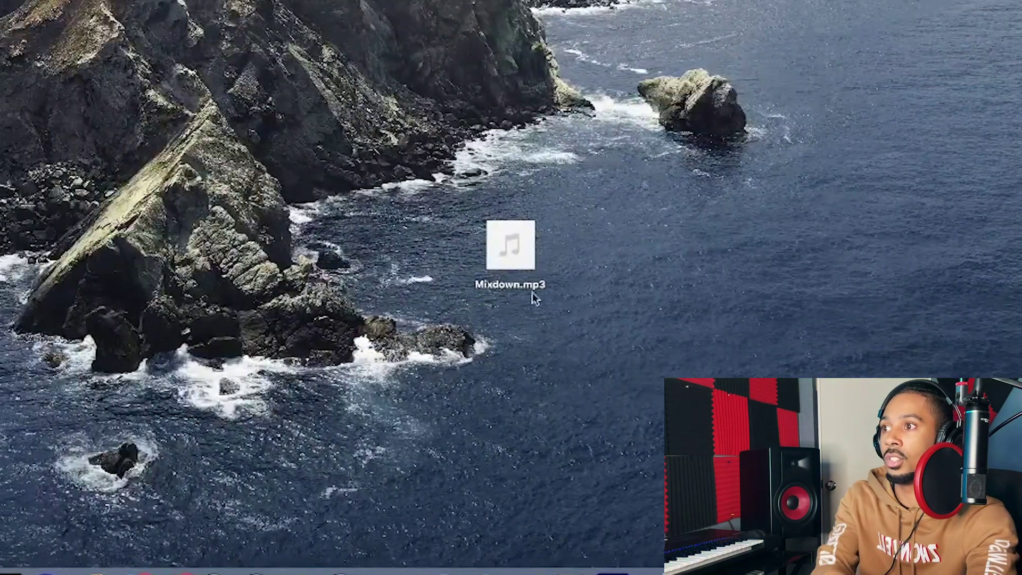
# Add Mixdown.mp3 from the desktop to the project as a second track and remove that track again.
pyautogui.click(527, 288)
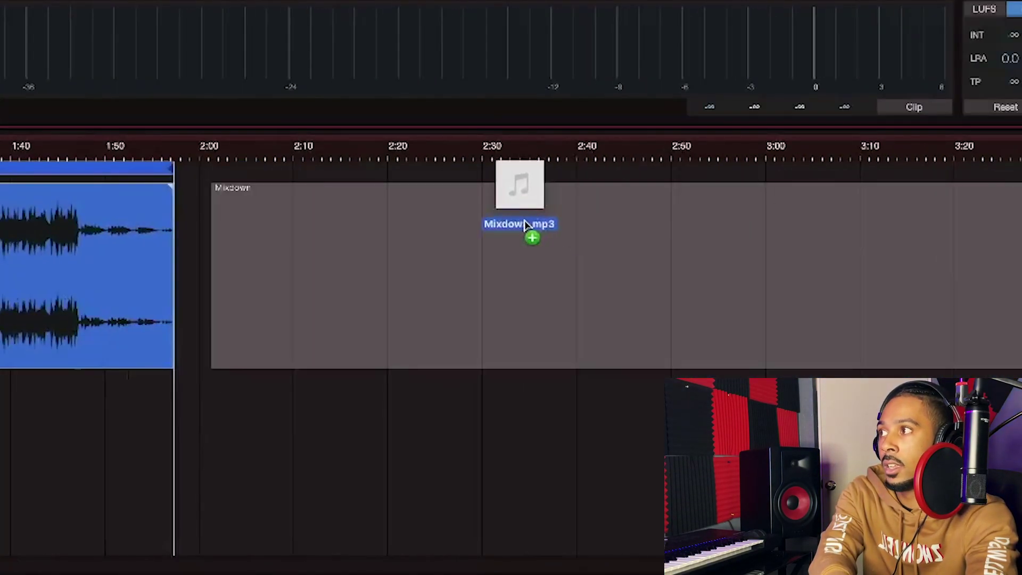
pyautogui.moveTo(531, 235); pyautogui.dragTo(263, 511)
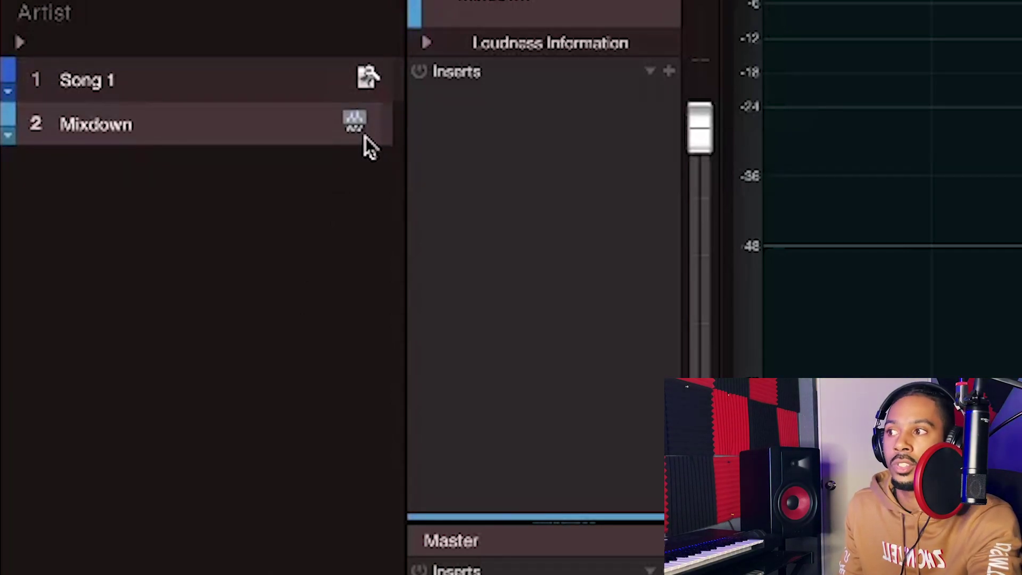
pyautogui.rightClick(106, 133)
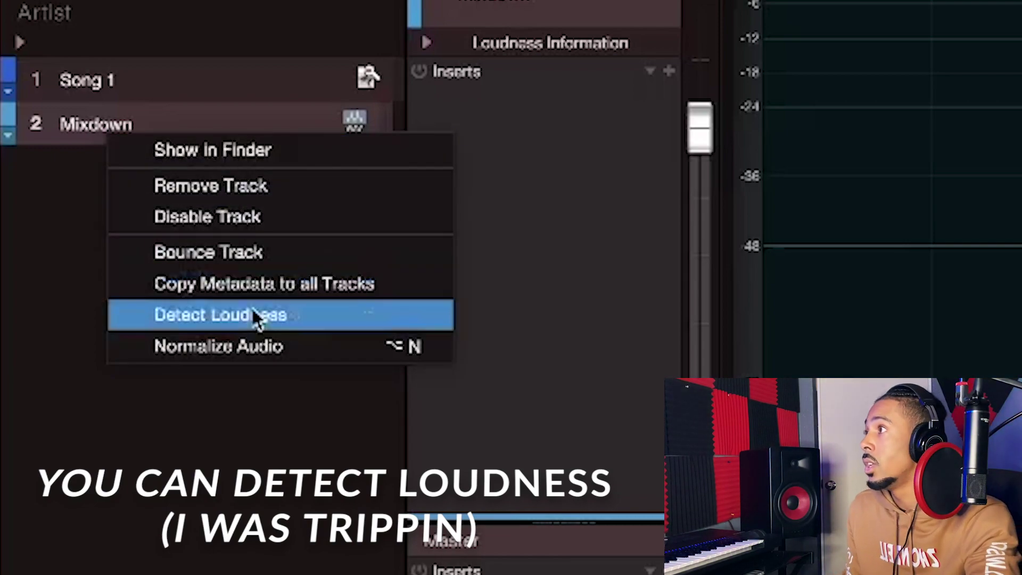
pyautogui.click(230, 426)
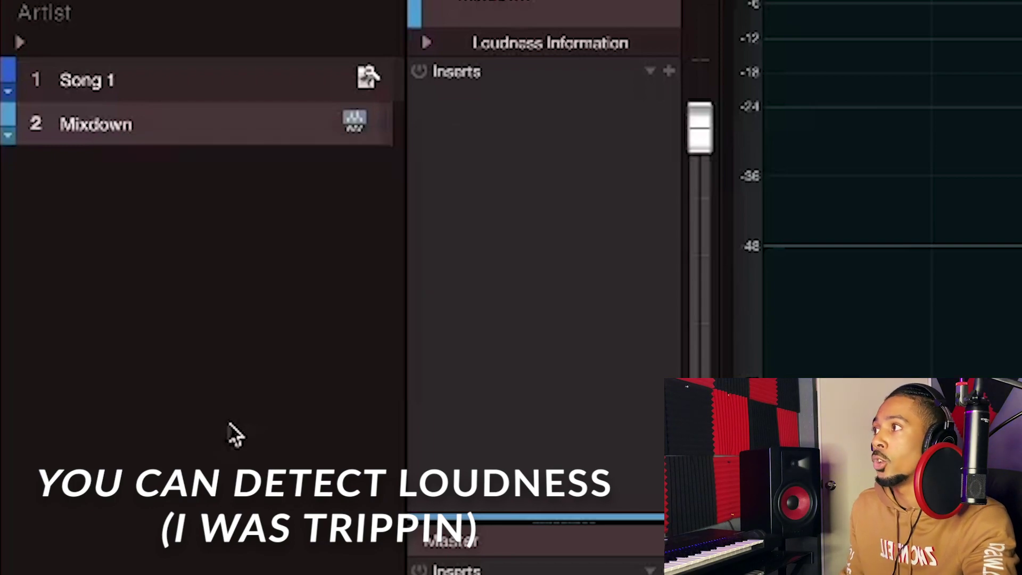
pyautogui.rightClick(108, 139)
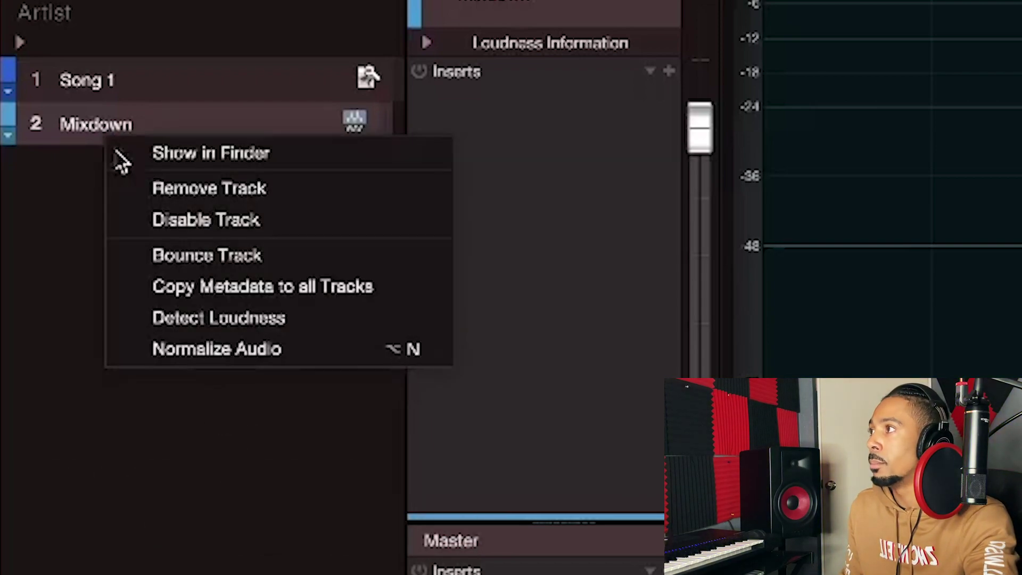
pyautogui.click(177, 201)
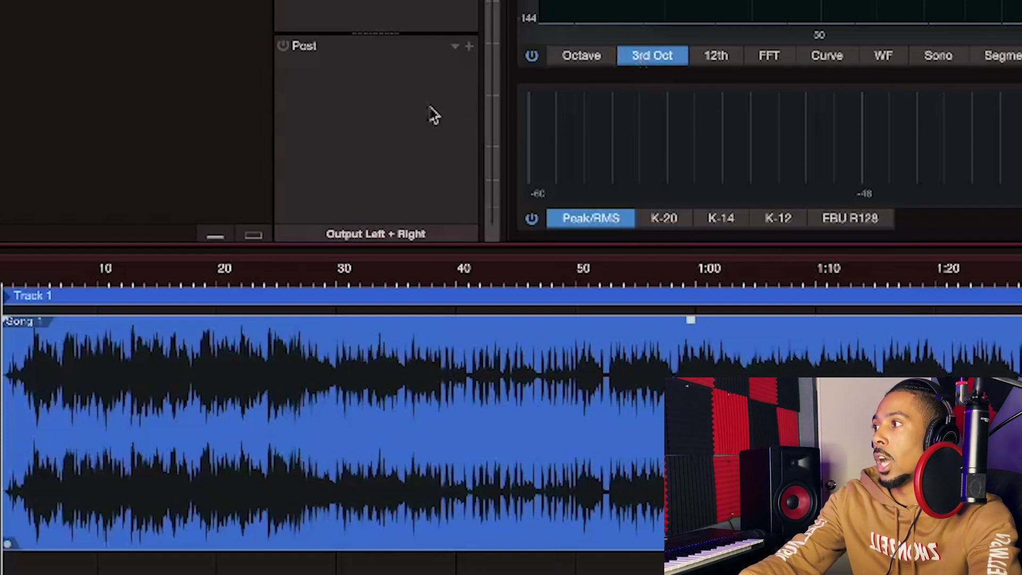
# Audition Song 1 repeatedly from about 0:18 while watching the spectrum display and level meters.
pyautogui.click(196, 275)
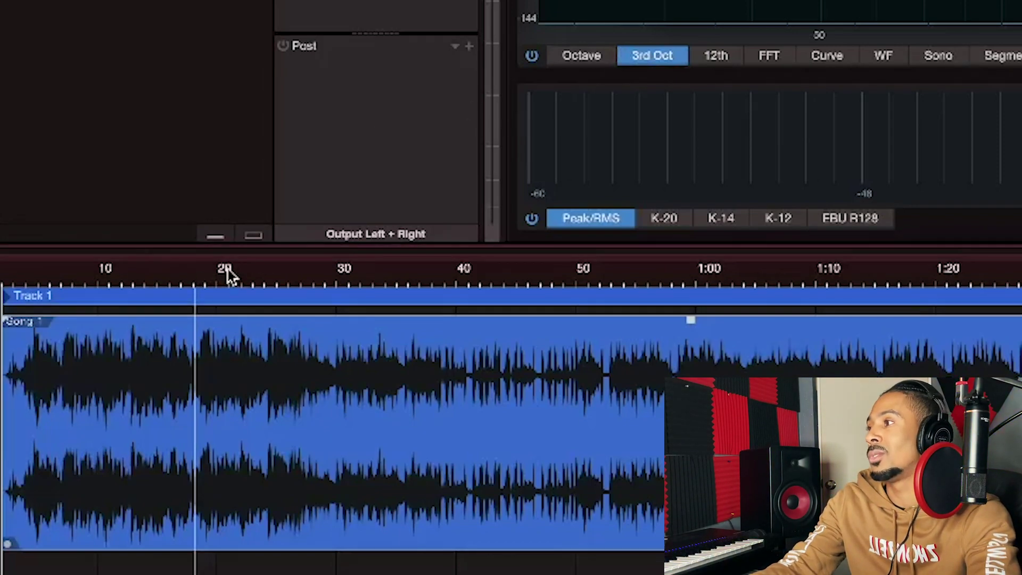
pyautogui.press('space')
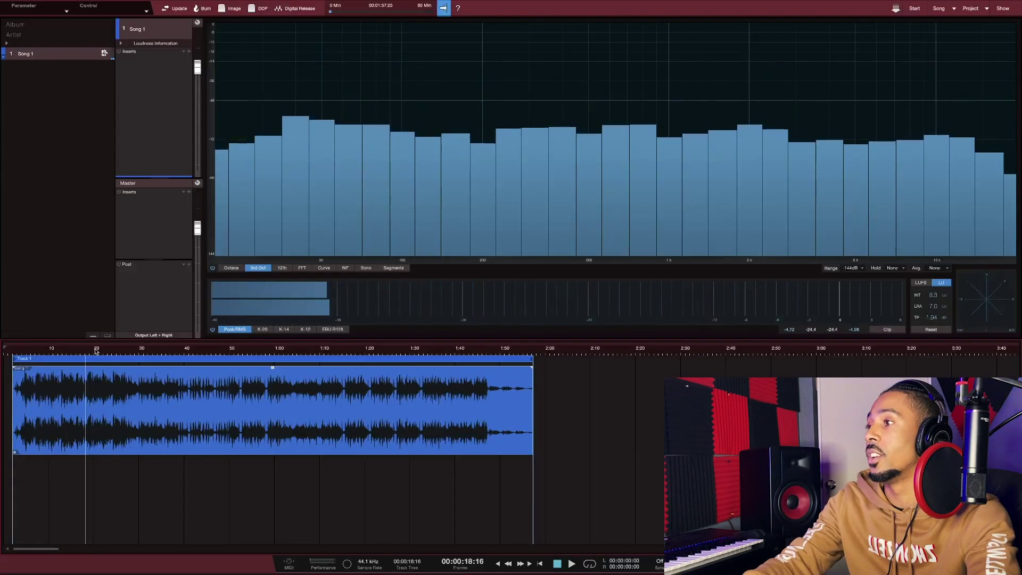
pyautogui.press('space')
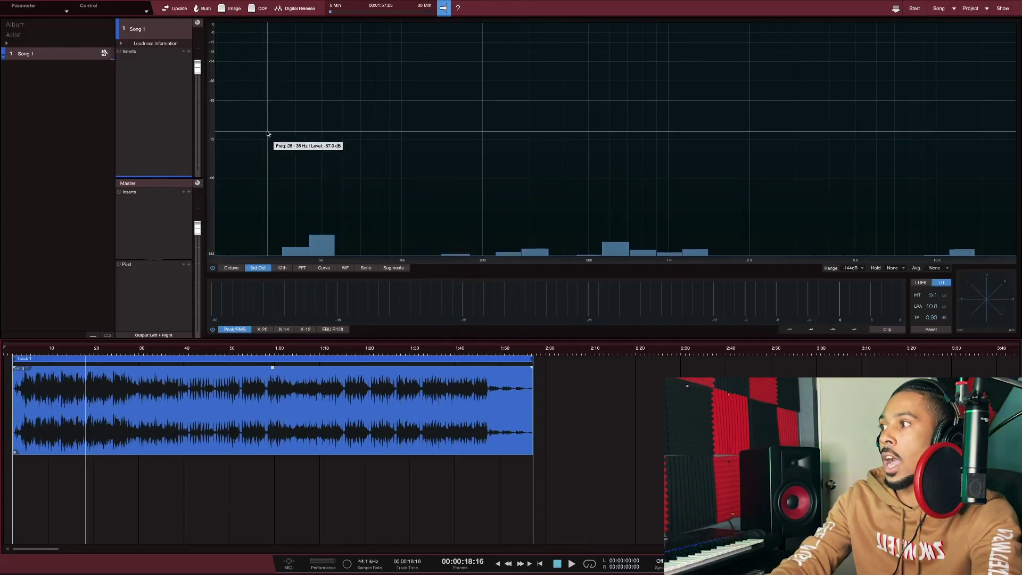
pyautogui.press('space')
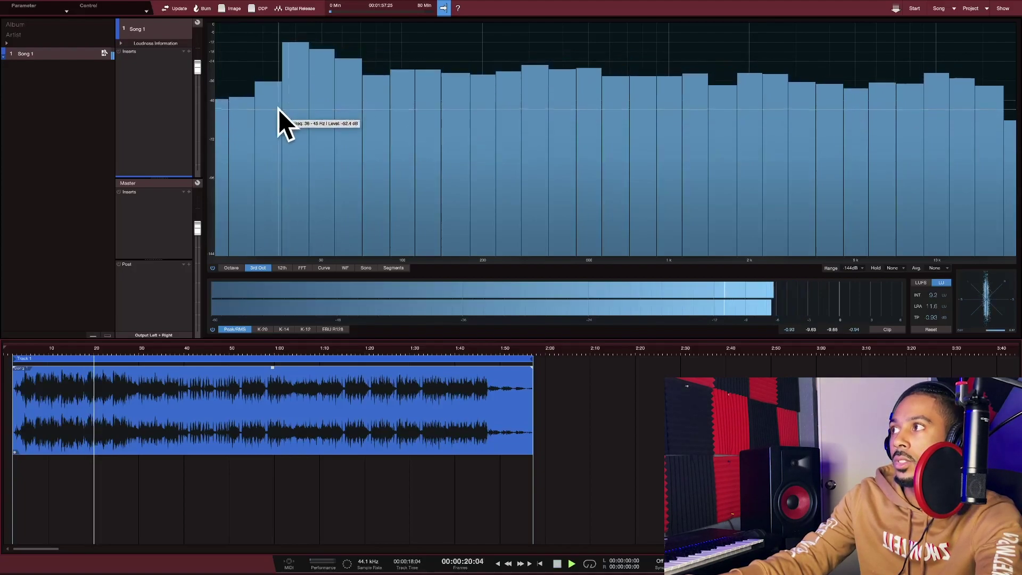
pyautogui.press('space')
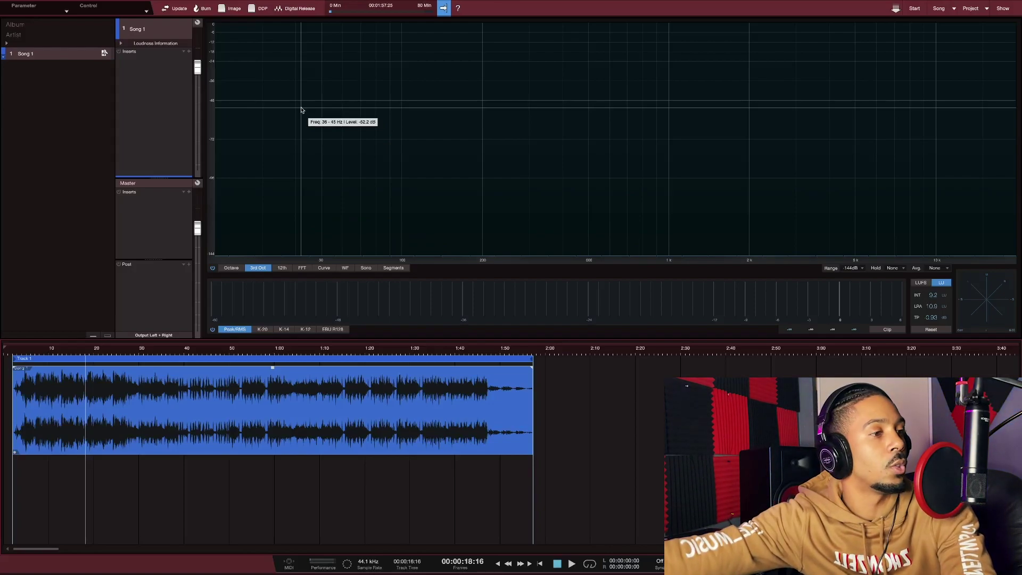
pyautogui.press('space')
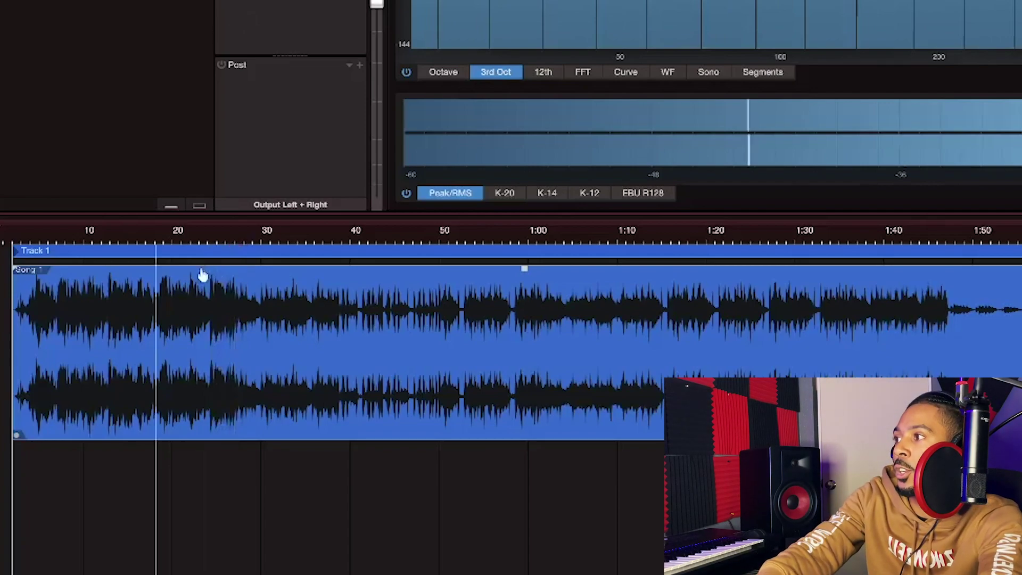
pyautogui.press('space')
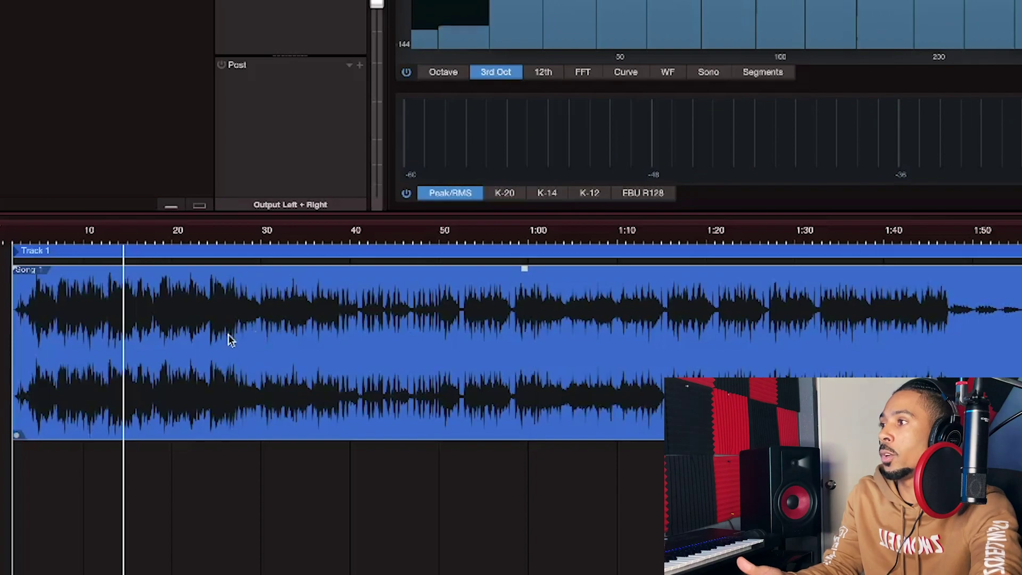
# Play Song 1 from about 0:14 and compare the Octave, 12th, FFT, Curve and WF spectrum displays, ending on 3rd Oct.
pyautogui.click(648, 242)
pyautogui.click(762, 242)
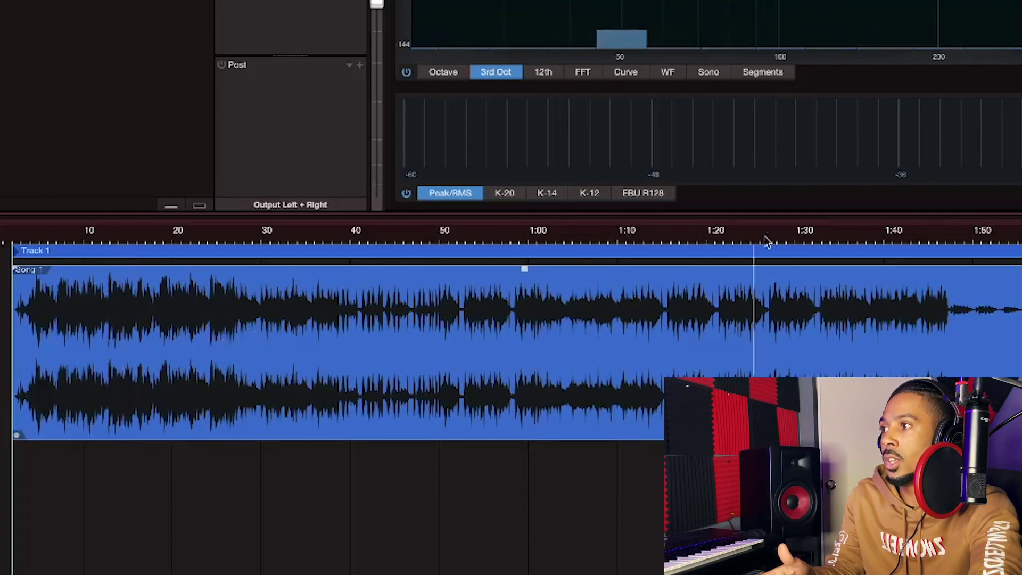
pyautogui.click(127, 237)
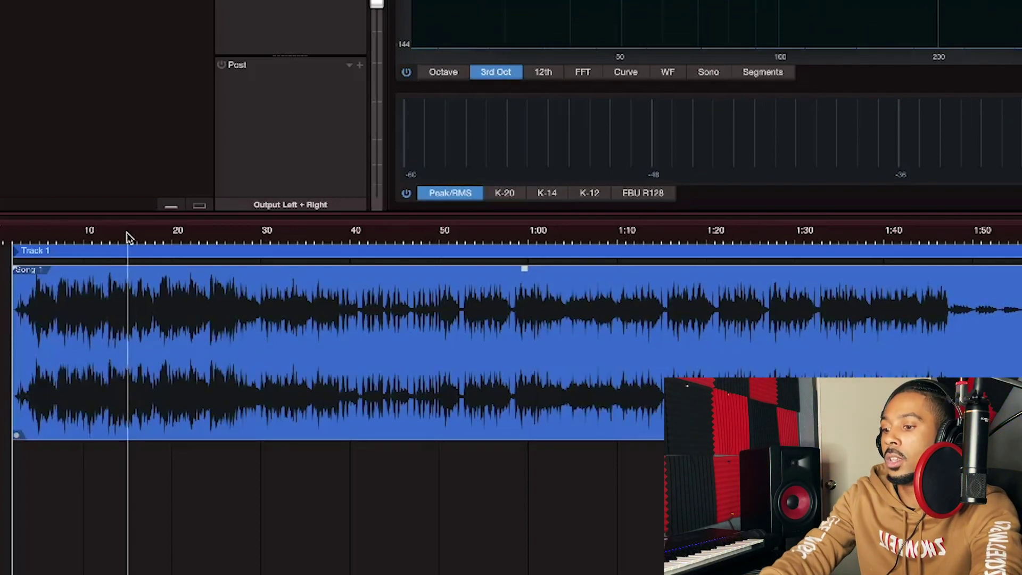
pyautogui.press('space')
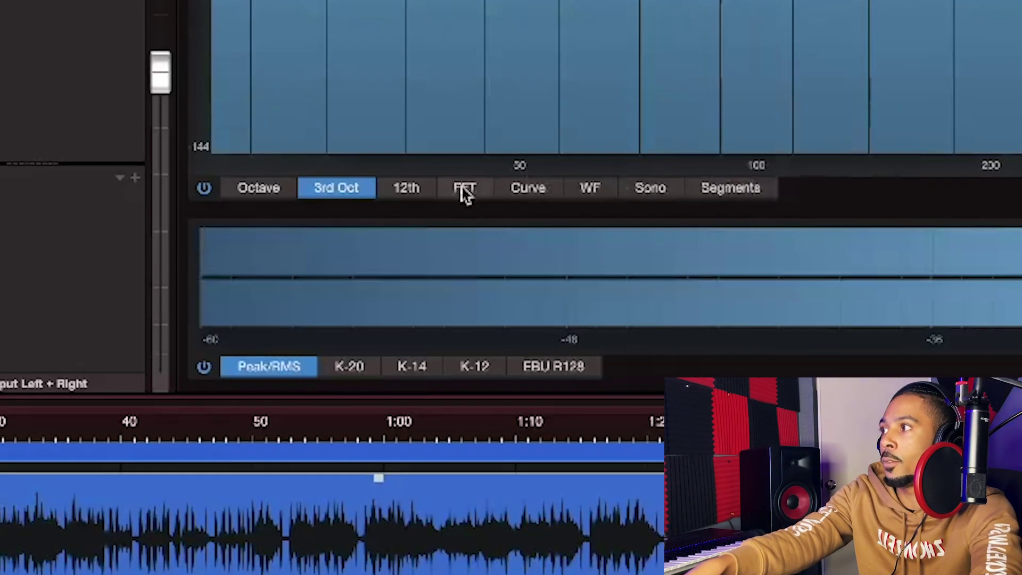
pyautogui.click(233, 268)
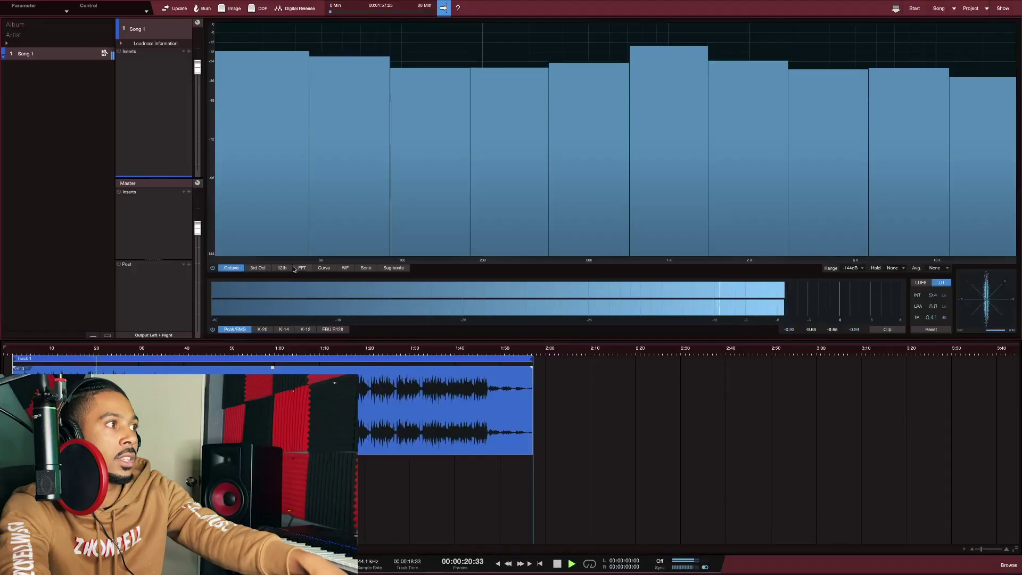
pyautogui.click(283, 268)
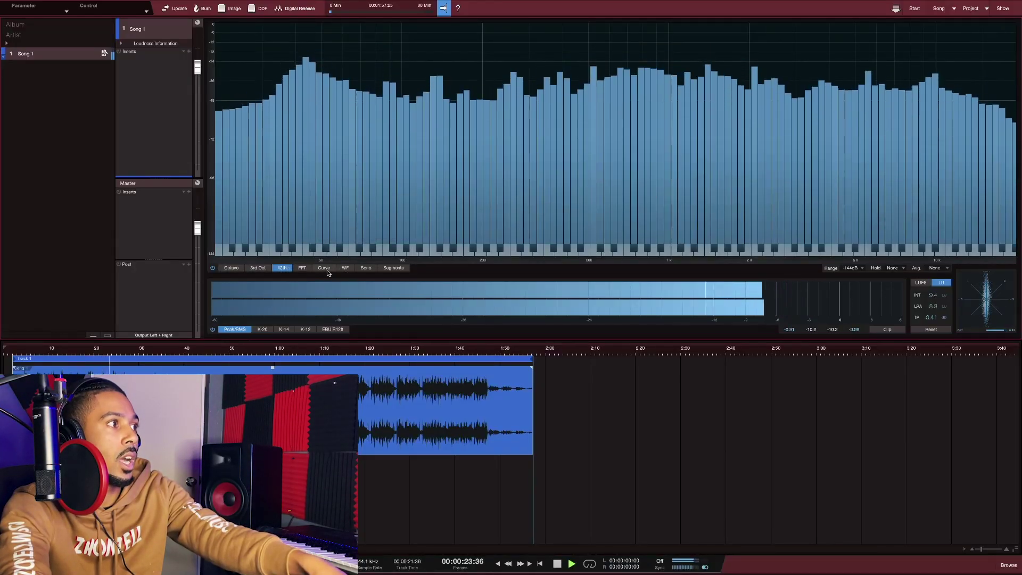
pyautogui.click(301, 268)
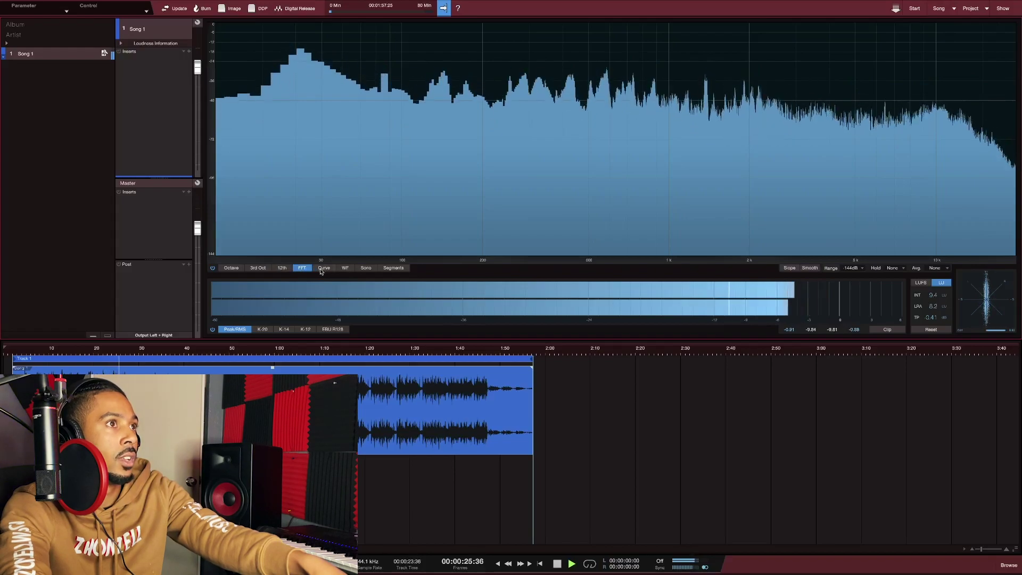
pyautogui.click(324, 268)
pyautogui.click(347, 268)
pyautogui.click(251, 269)
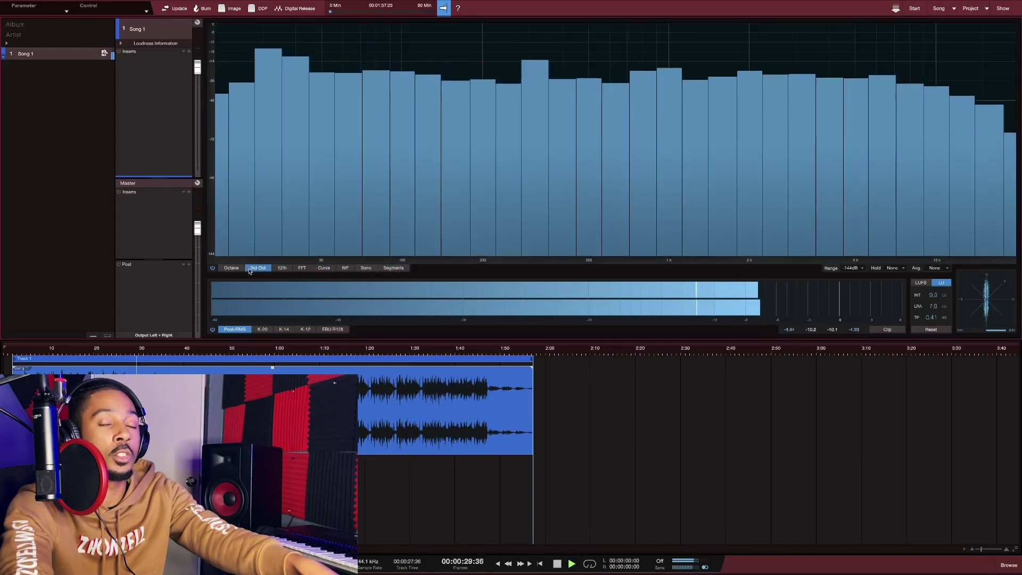
# Stop playback of Song 1 and preview the K-20 scale on the level meter before restoring Peak/RMS.
pyautogui.click(78, 354)
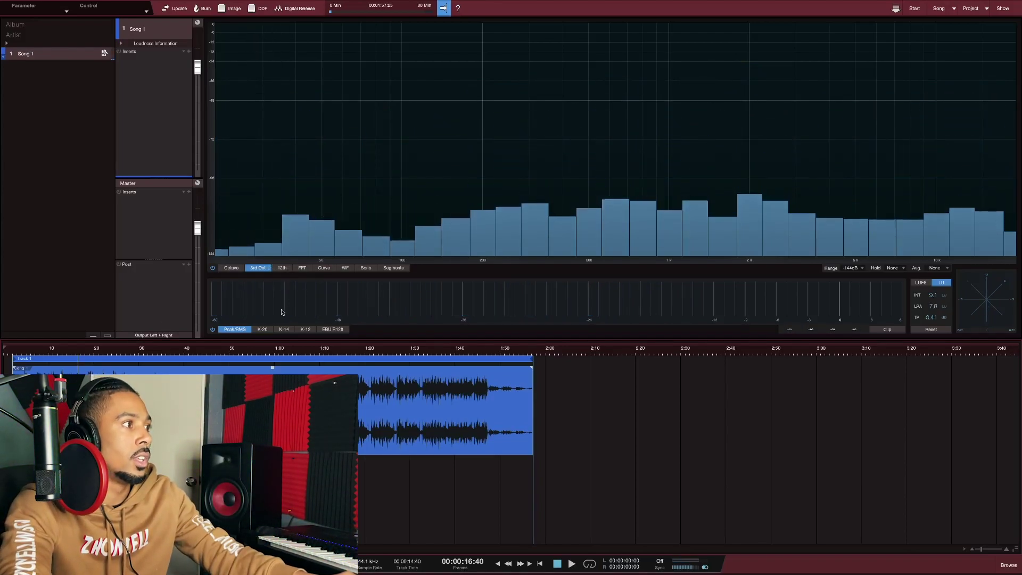
pyautogui.click(262, 329)
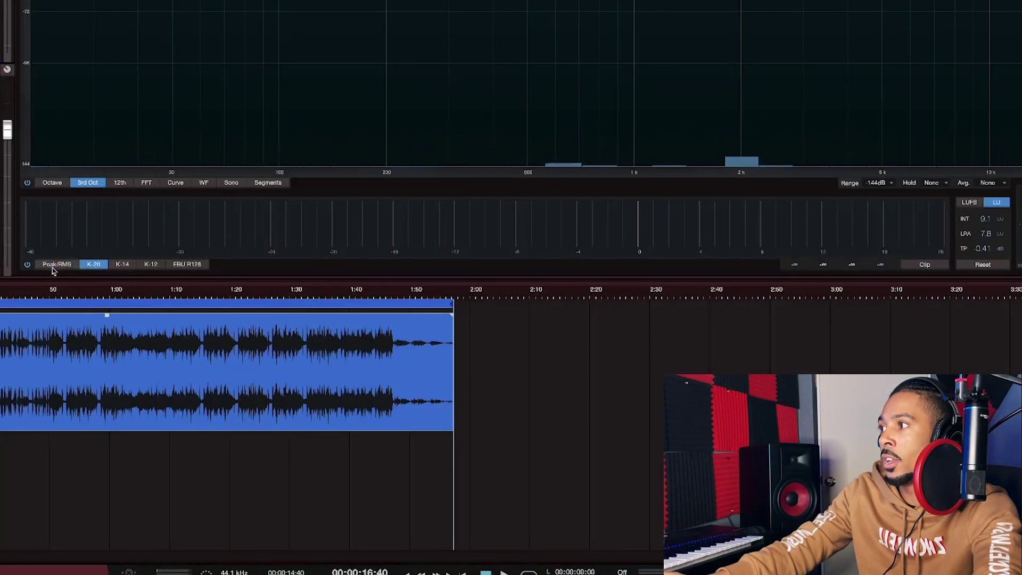
pyautogui.click(56, 264)
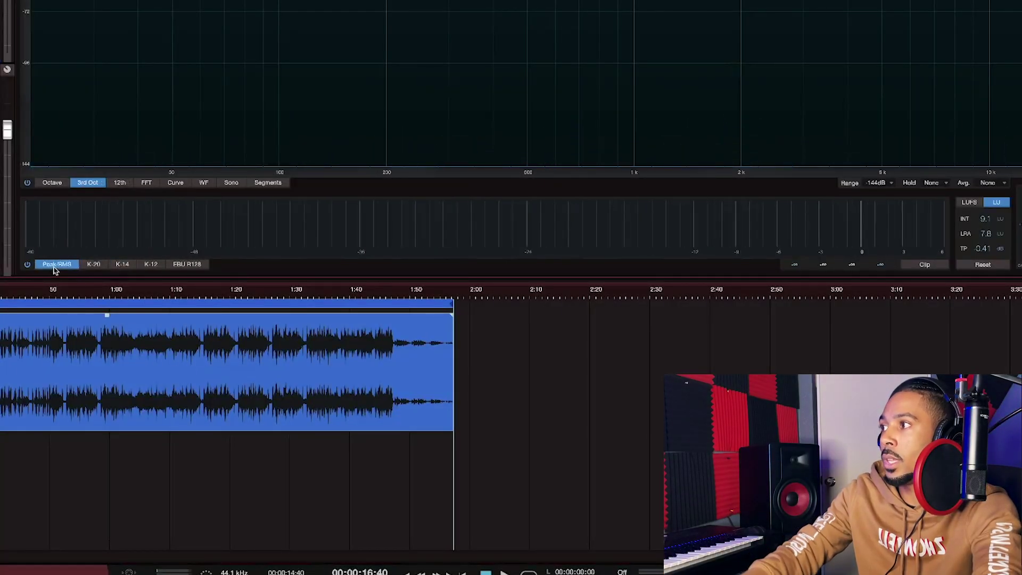
# Check the level meter on the K-20 scale during Song 1 playback, and set the scale to K-14.
pyautogui.click(93, 264)
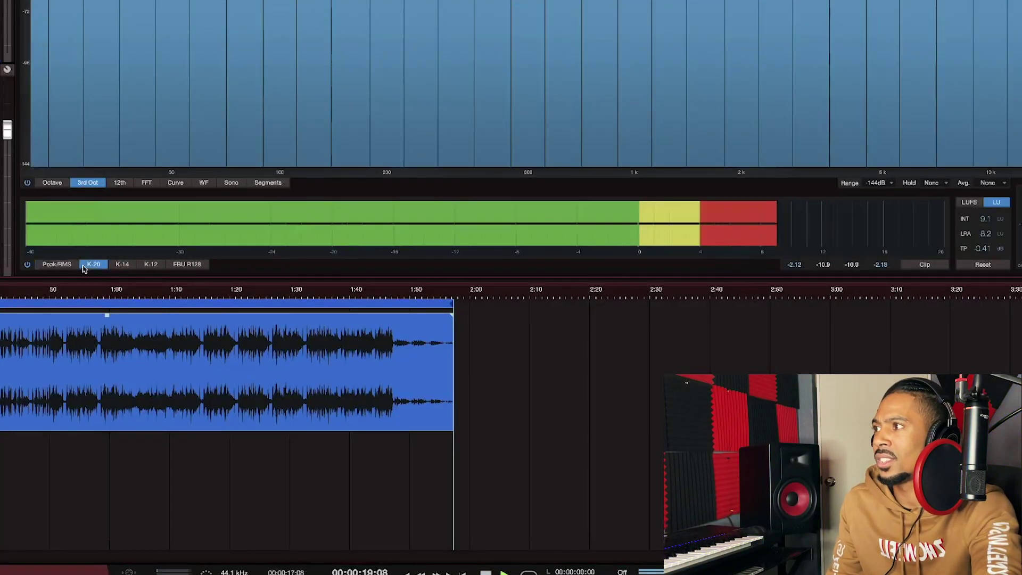
pyautogui.click(120, 266)
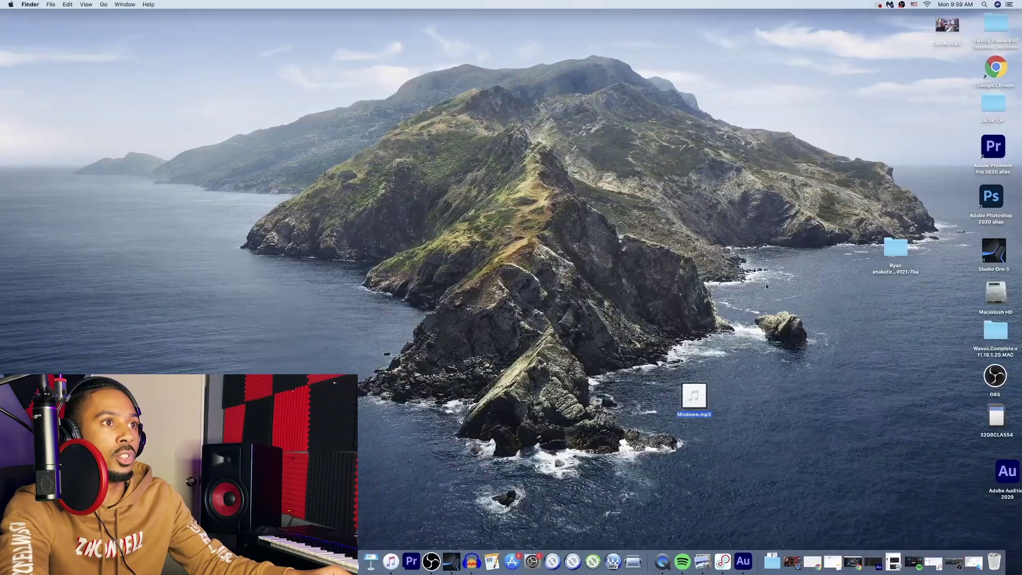
# Copy the Scorpio - 138 BPM MP3 from the Mp3 Files folder to the desktop and add it to the project as the second track.
pyautogui.doubleClick(893, 247)
pyautogui.doubleClick(118, 169)
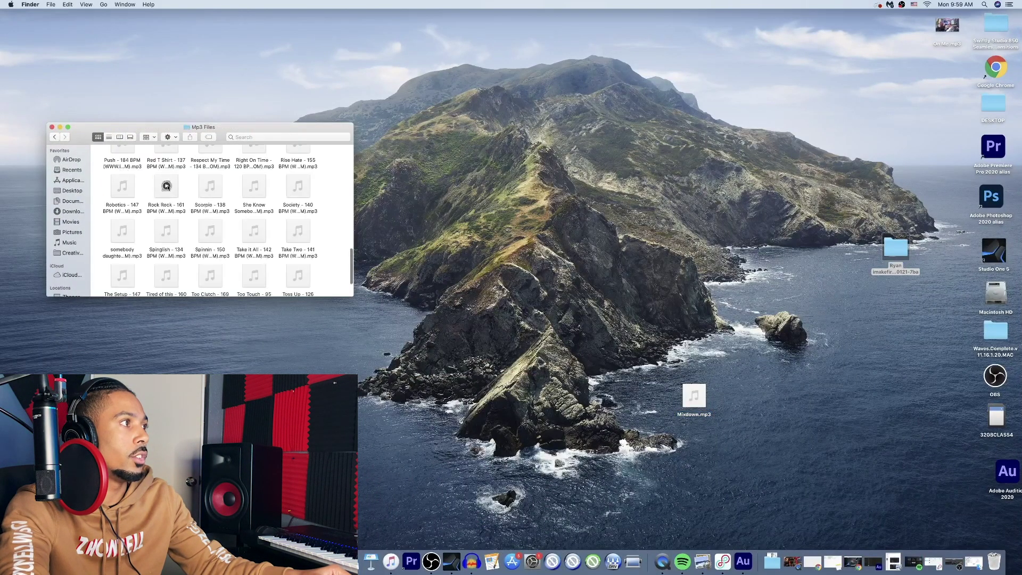
pyautogui.moveTo(220, 201); pyautogui.dragTo(747, 222)
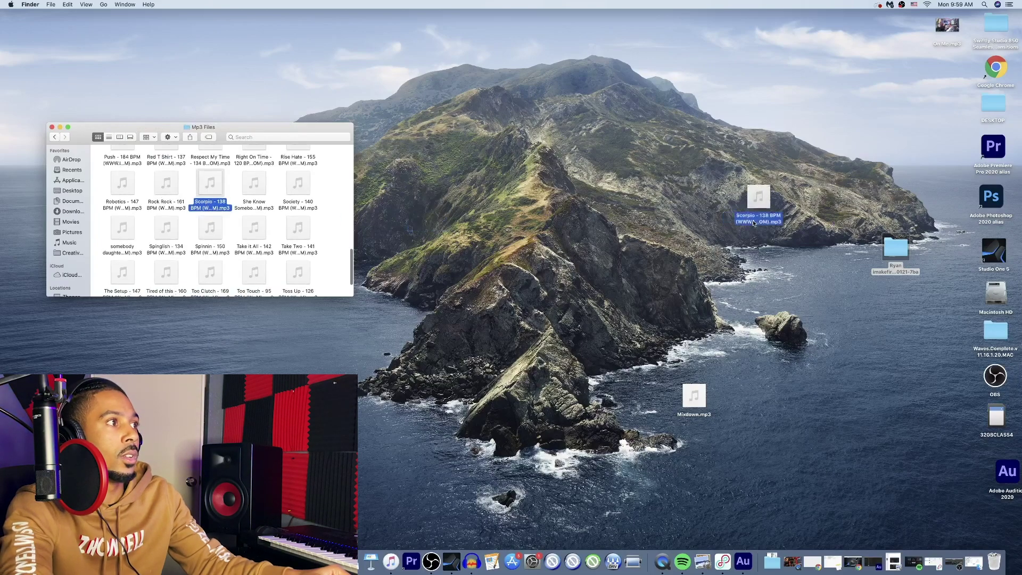
pyautogui.moveTo(1019, 192); pyautogui.dragTo(1019, 192)
pyautogui.moveTo(524, 236); pyautogui.dragTo(84, 208)
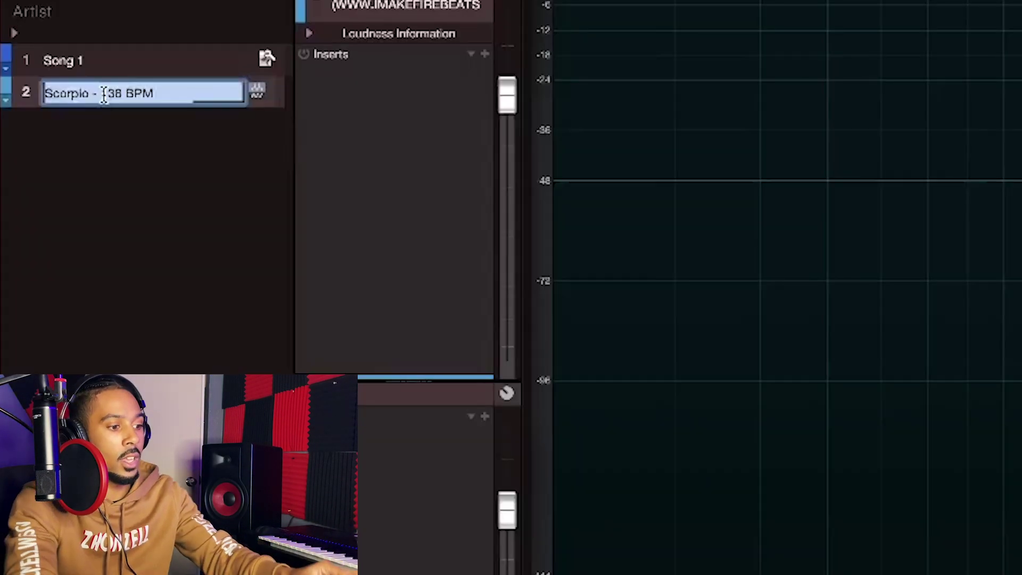
# Rename the second track as Song 2.
pyautogui.write('Song')
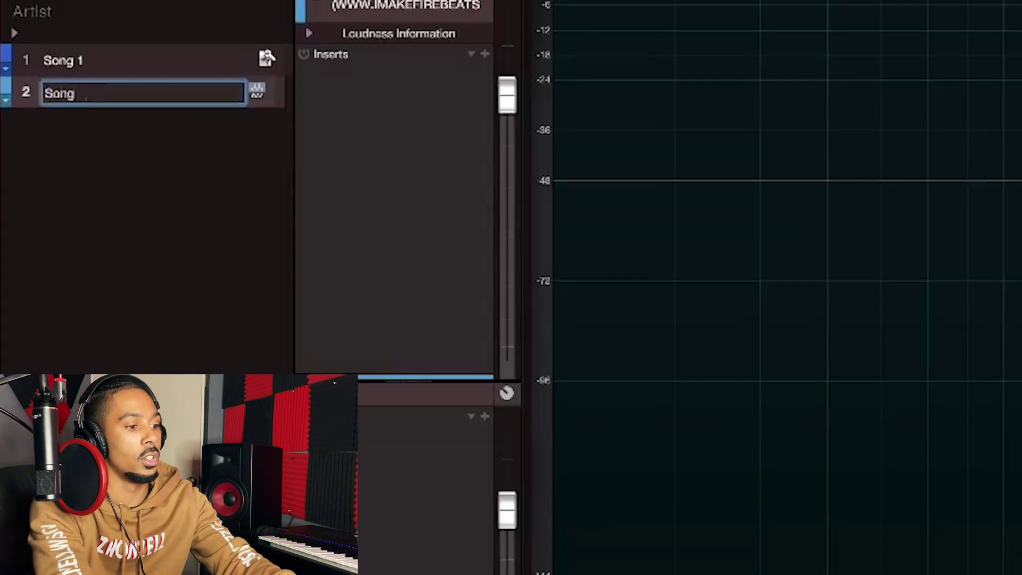
pyautogui.write(' 2')
pyautogui.press('Return')
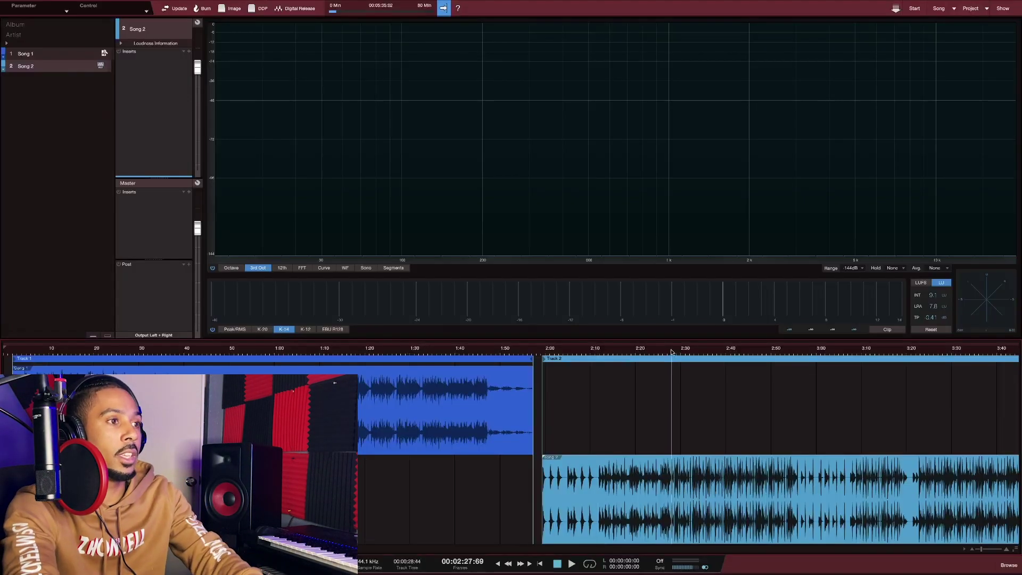
# Audition Song 2 from about 2:27 while watching the spectrum and the K-14 level meter.
pyautogui.press('space')
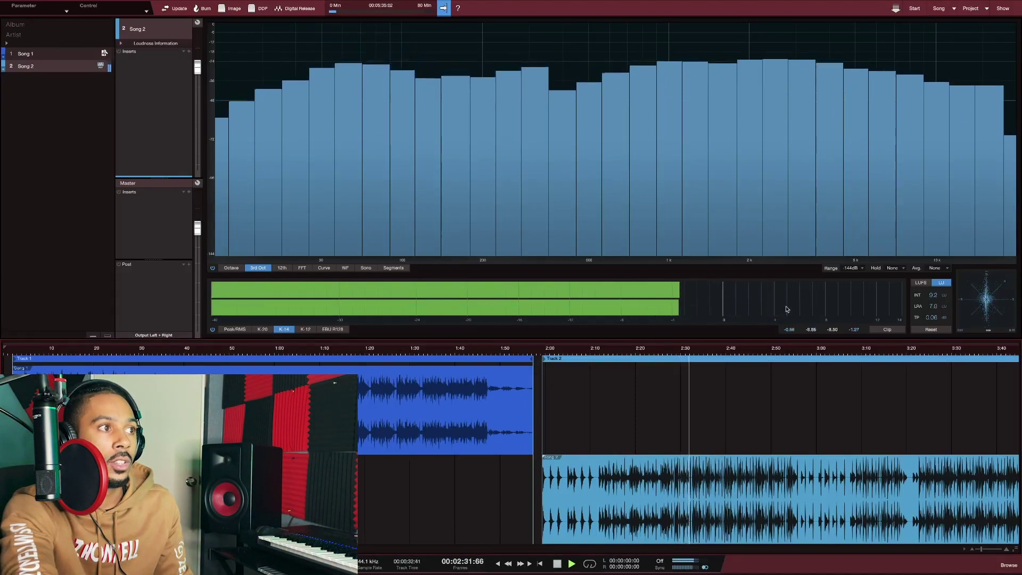
pyautogui.press('space')
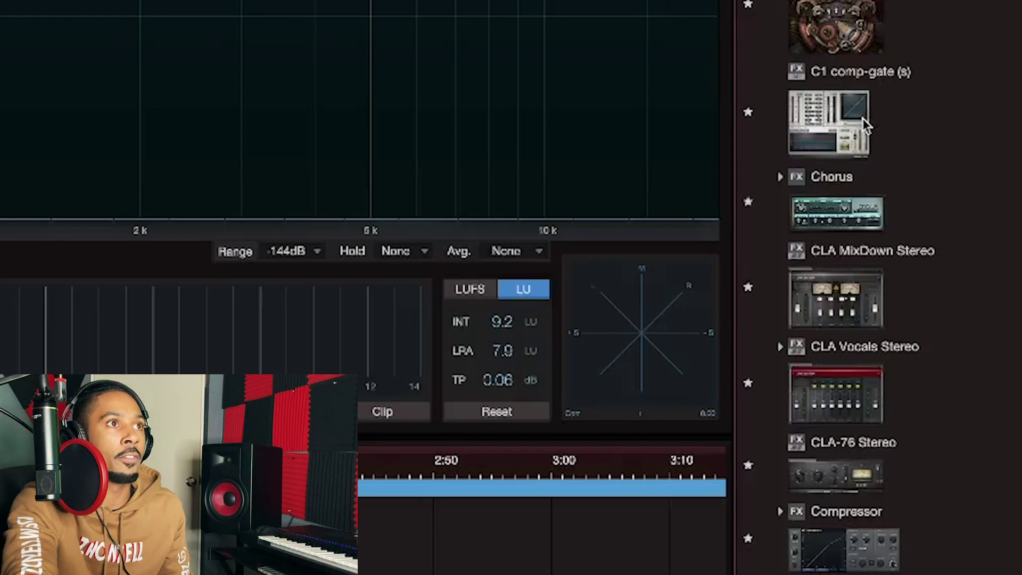
# Browse the available effects and insert Pro EQ on the Song 2 track.
pyautogui.scroll(-20, 865, 126)
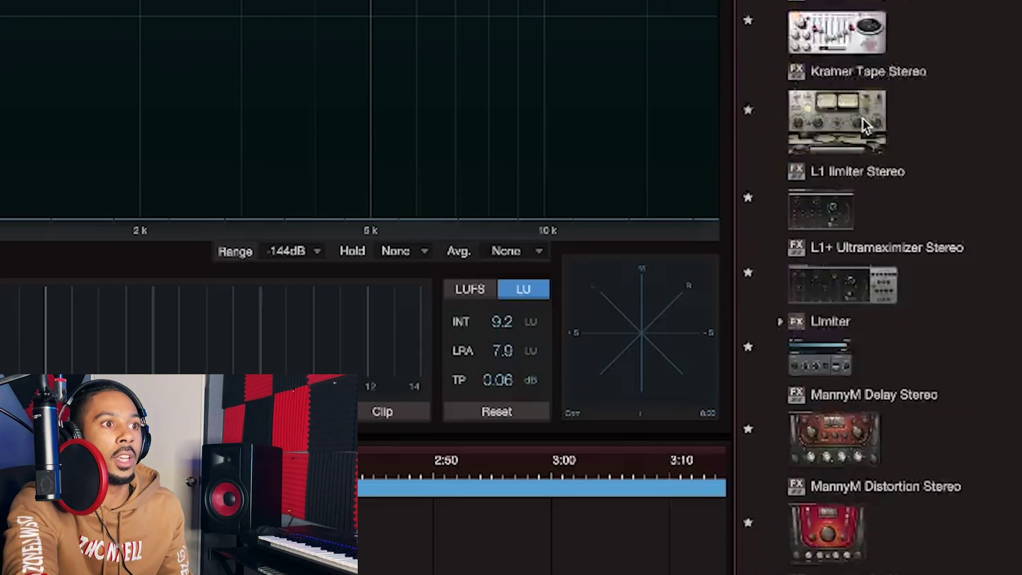
pyautogui.scroll(-20, 865, 126)
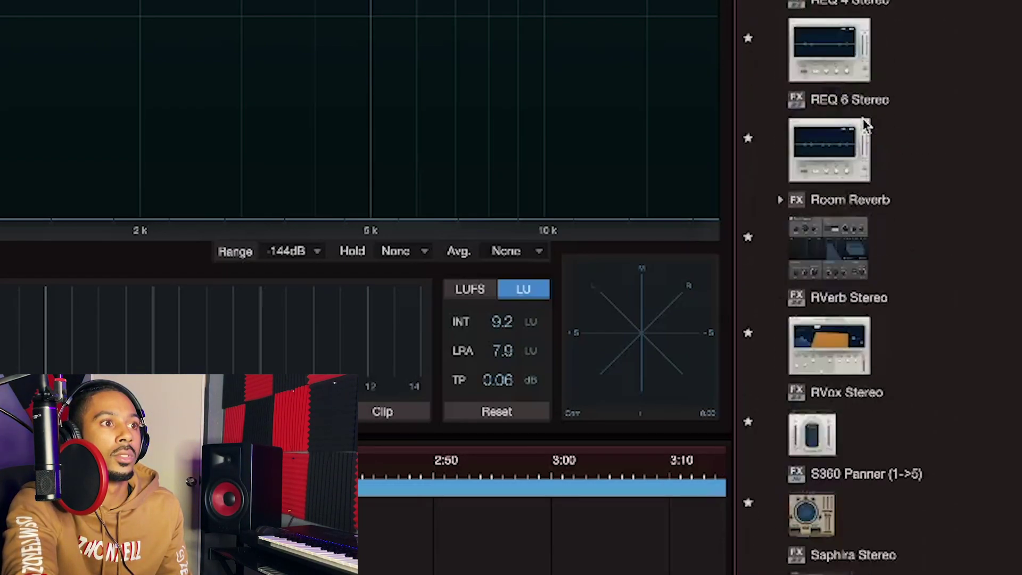
pyautogui.scroll(-20, 865, 126)
pyautogui.scroll(20, 865, 126)
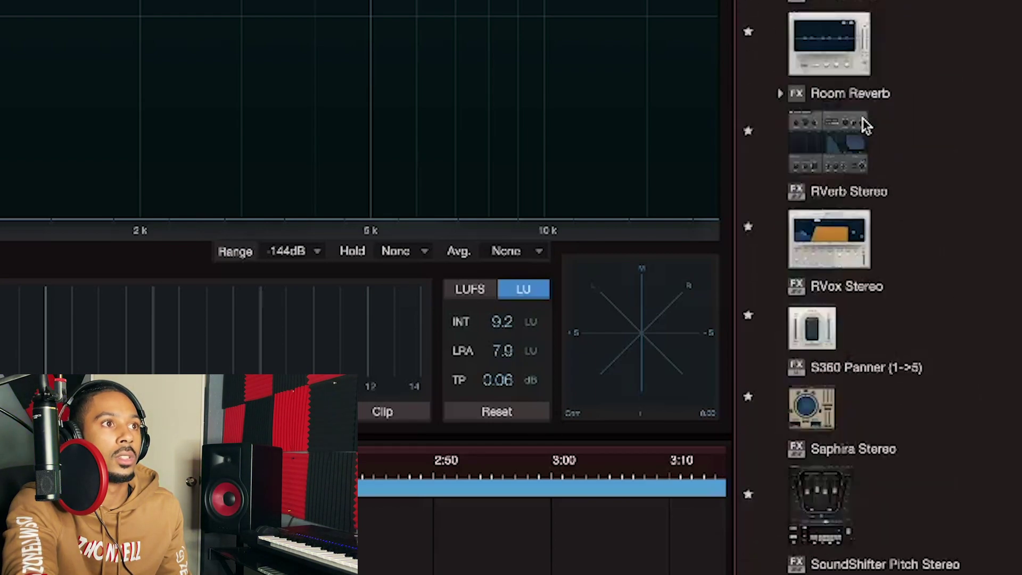
pyautogui.scroll(8, 865, 126)
pyautogui.scroll(-3, 865, 126)
pyautogui.scroll(15, 864, 126)
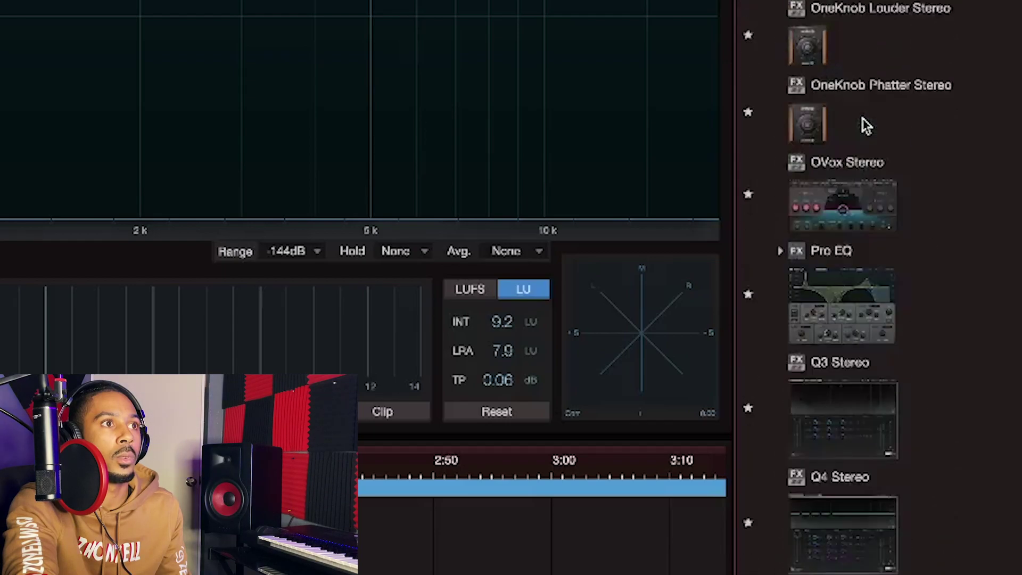
pyautogui.moveTo(864, 313); pyautogui.dragTo(144, 117)
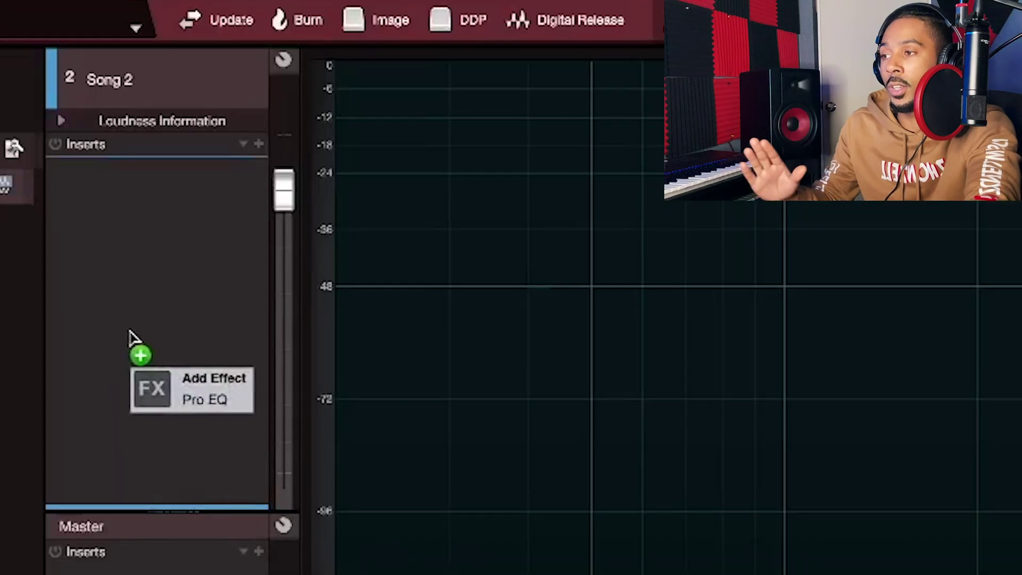
pyautogui.moveTo(131, 335); pyautogui.dragTo(130, 337)
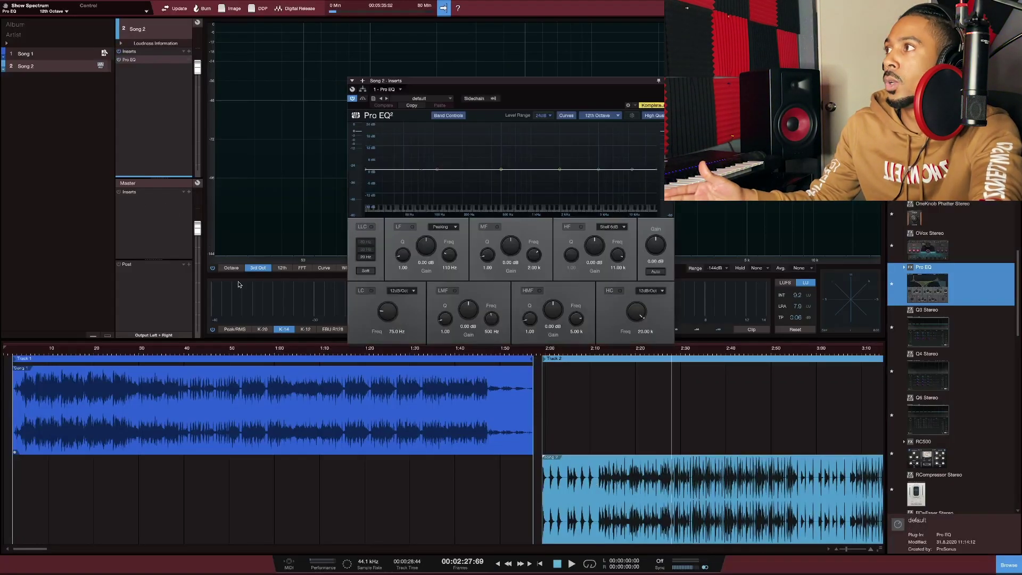
# During Song 2 playback, set Pro EQ's low cut to 30 Hz, LF gain to -2.78 dB and HF gain to 1.88 dB at 11.25 kHz.
pyautogui.press('space')
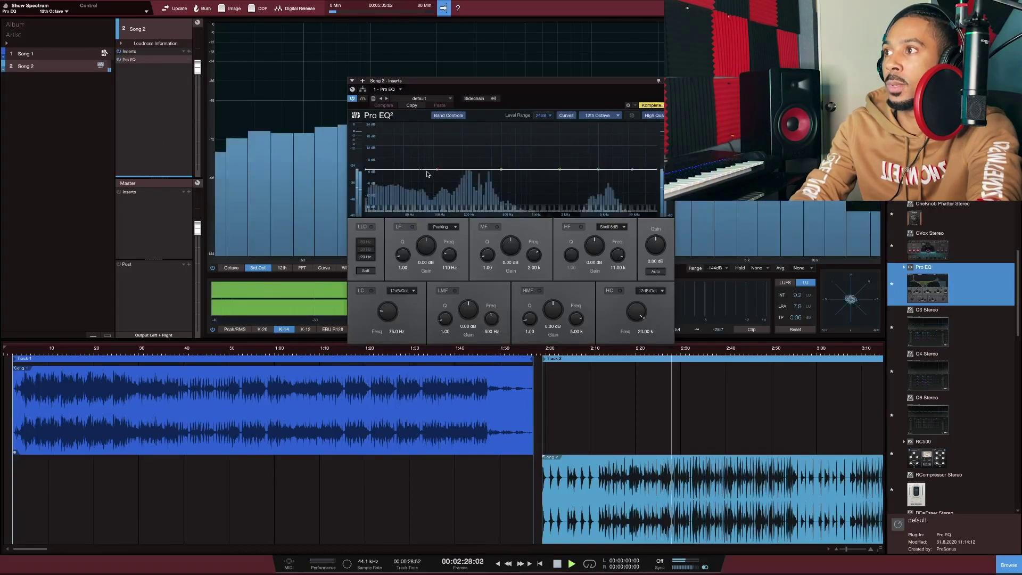
pyautogui.click(424, 171)
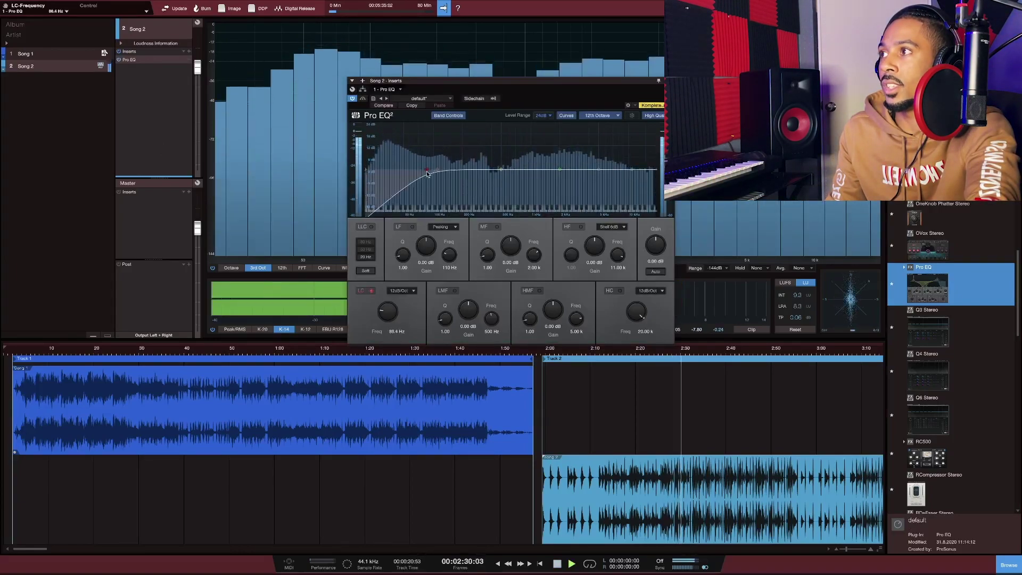
pyautogui.moveTo(424, 171); pyautogui.dragTo(381, 171)
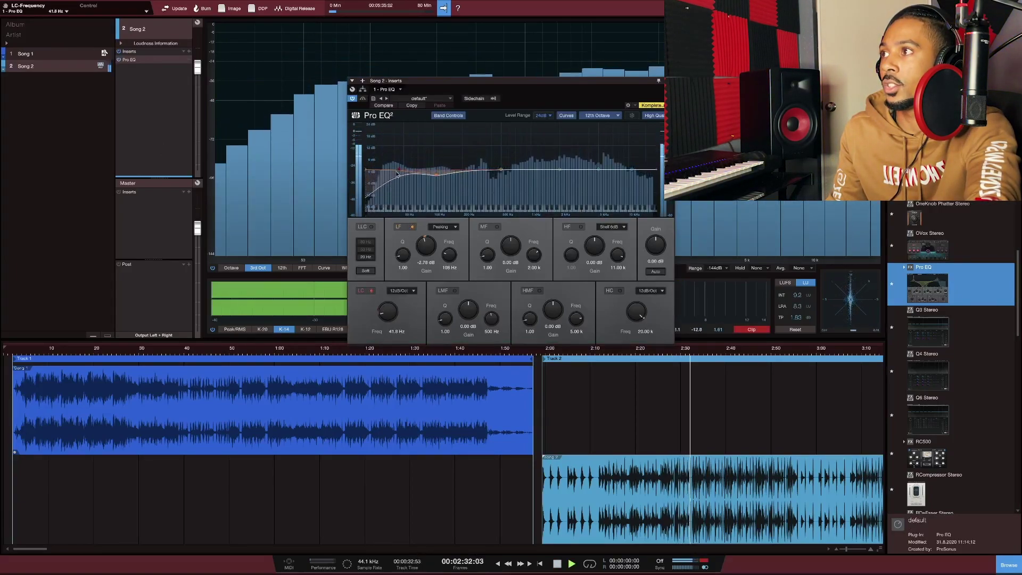
pyautogui.moveTo(635, 172); pyautogui.dragTo(637, 171)
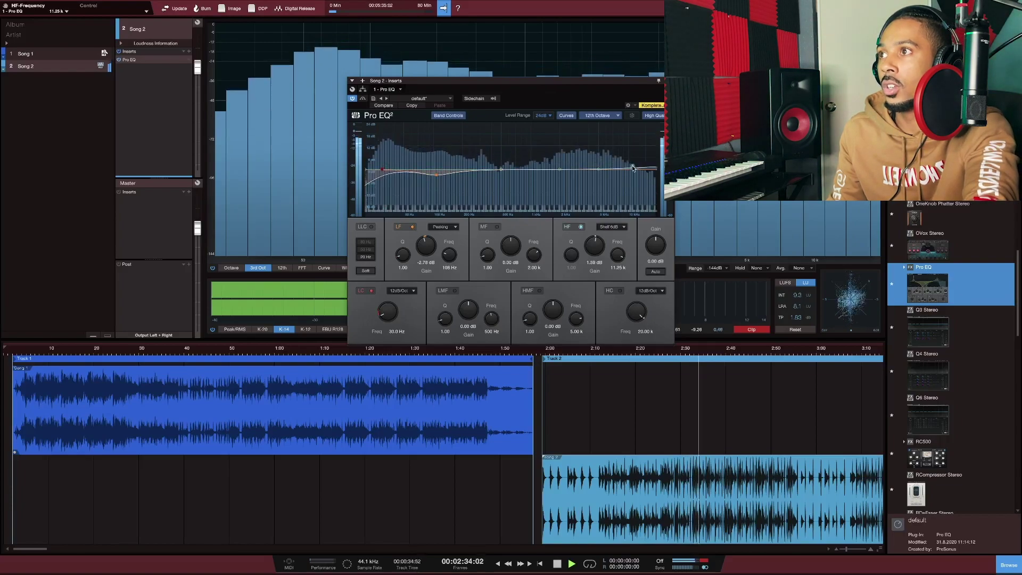
# Close the equalizer window and remove Pro EQ from Song 2's inserts.
pyautogui.click(344, 414)
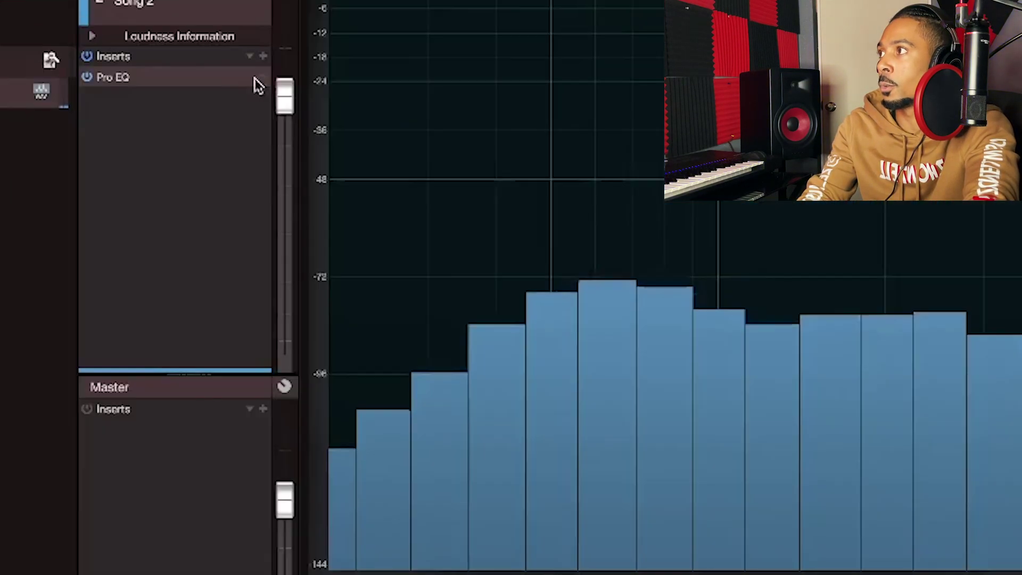
pyautogui.rightClick(185, 61)
pyautogui.click(334, 287)
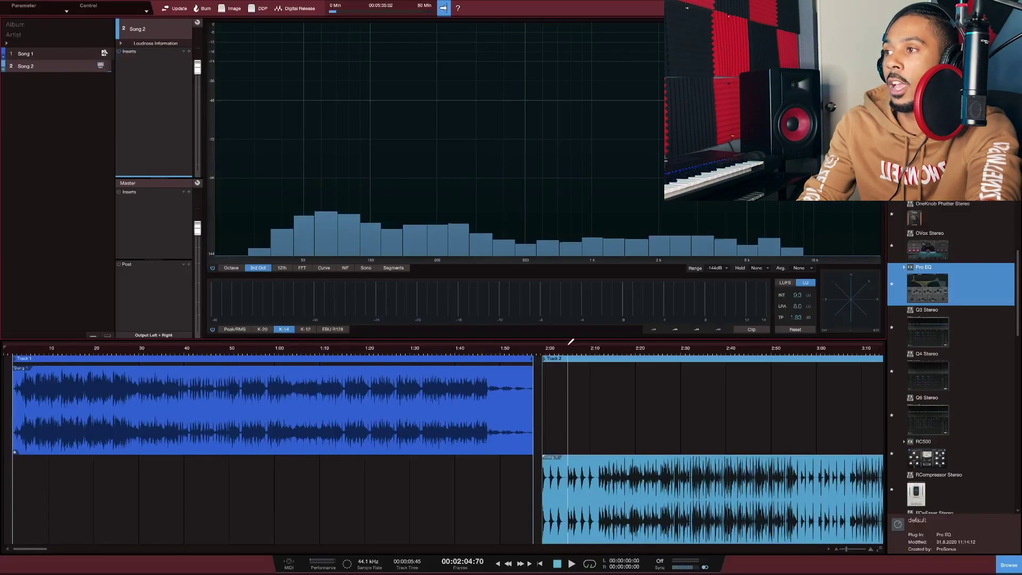
# Audition Song 2 from about 2:11 and from about 2:30 while watching the level meter.
pyautogui.click(558, 353)
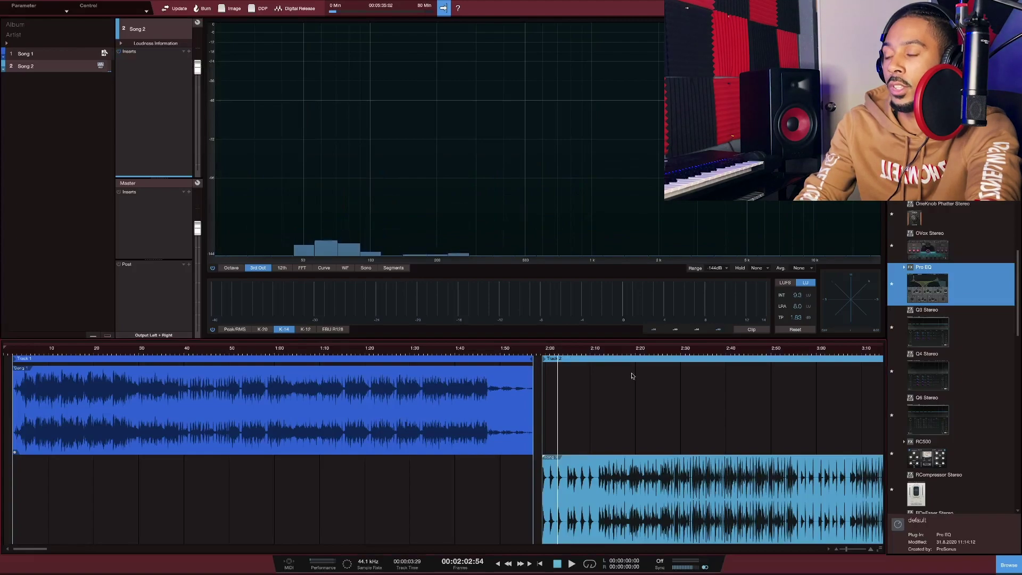
pyautogui.click(598, 353)
pyautogui.press('space')
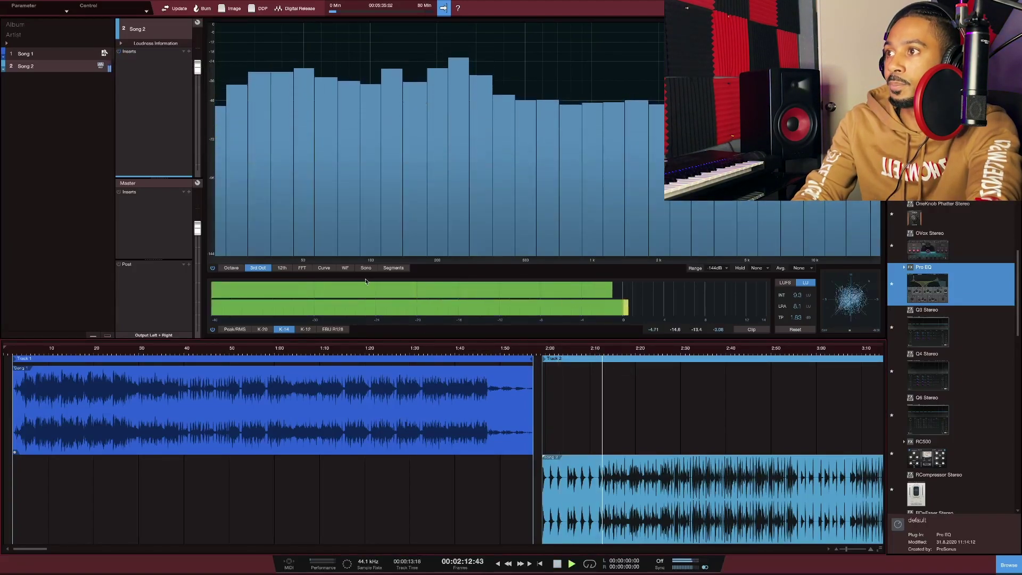
pyautogui.click(686, 353)
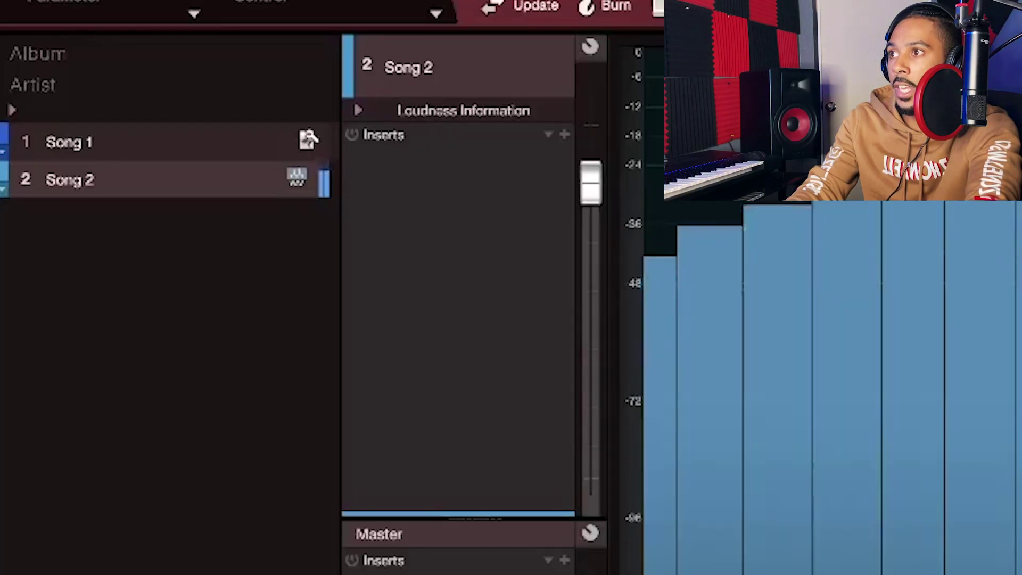
# Lower Song 2's track volume to about -2.1 dB while it plays, and stop playback.
pyautogui.moveTo(588, 176); pyautogui.dragTo(588, 189)
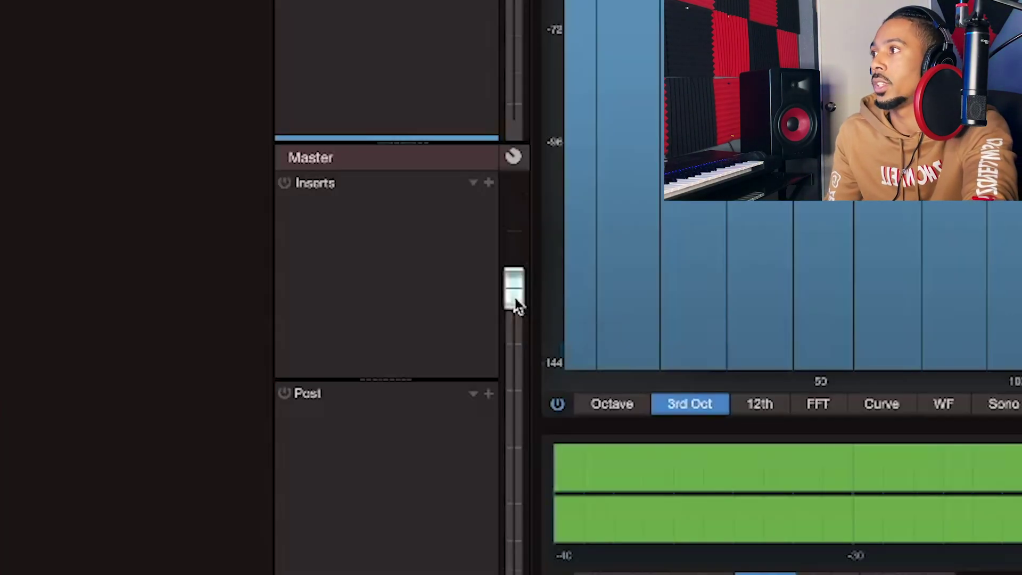
pyautogui.moveTo(516, 301); pyautogui.dragTo(523, 296)
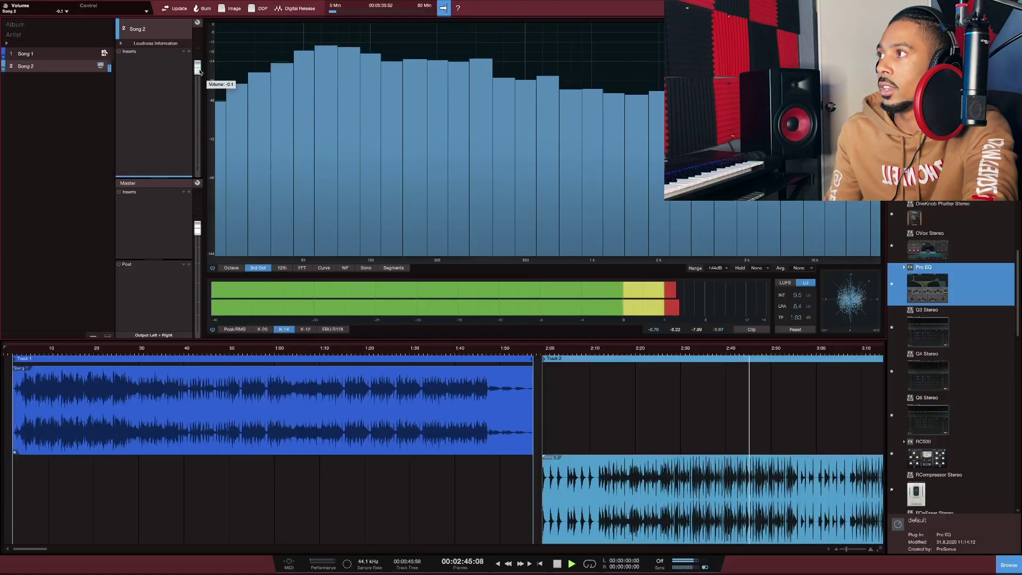
pyautogui.moveTo(200, 73); pyautogui.dragTo(201, 71)
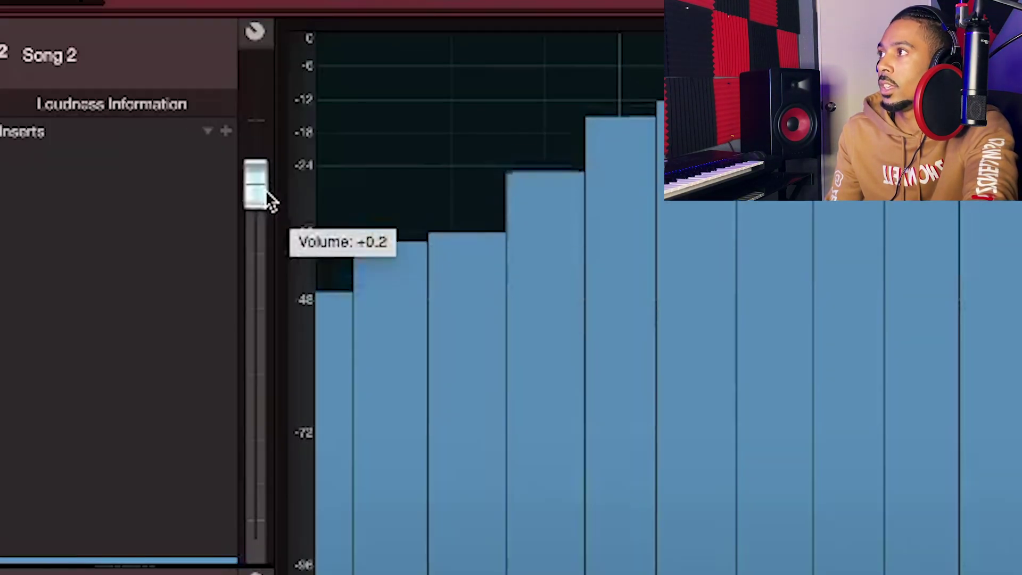
pyautogui.moveTo(267, 193); pyautogui.dragTo(259, 213)
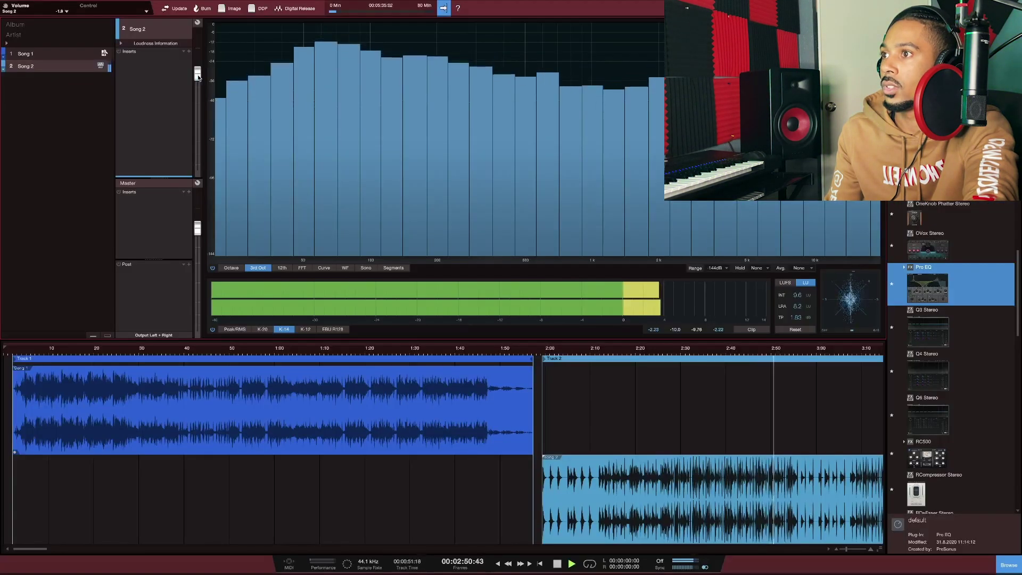
pyautogui.scroll(-1, 197, 78)
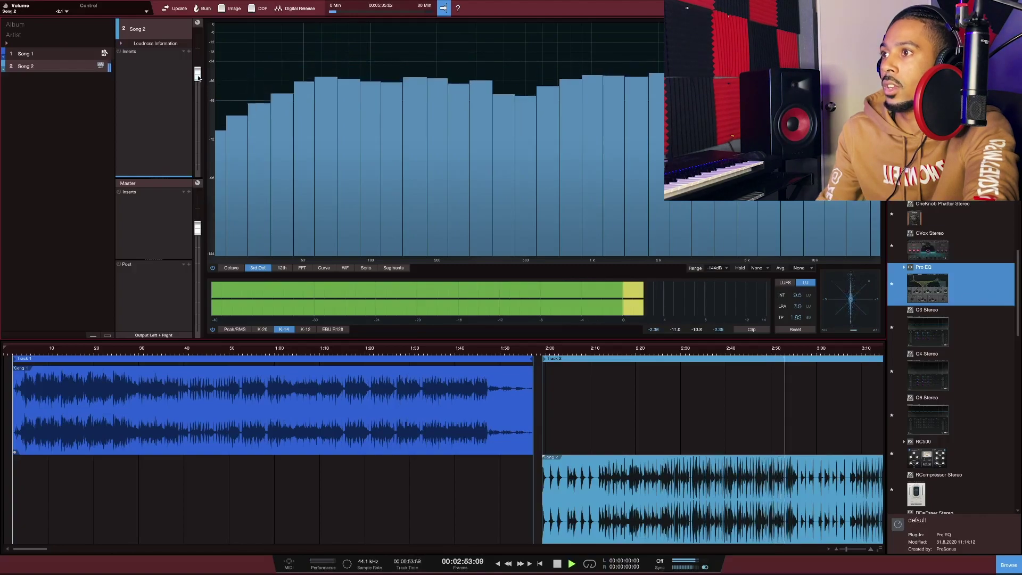
pyautogui.press('space')
# Select Song 1 and audition it from about 0:16 to compare its level with Song 2.
pyautogui.click(256, 396)
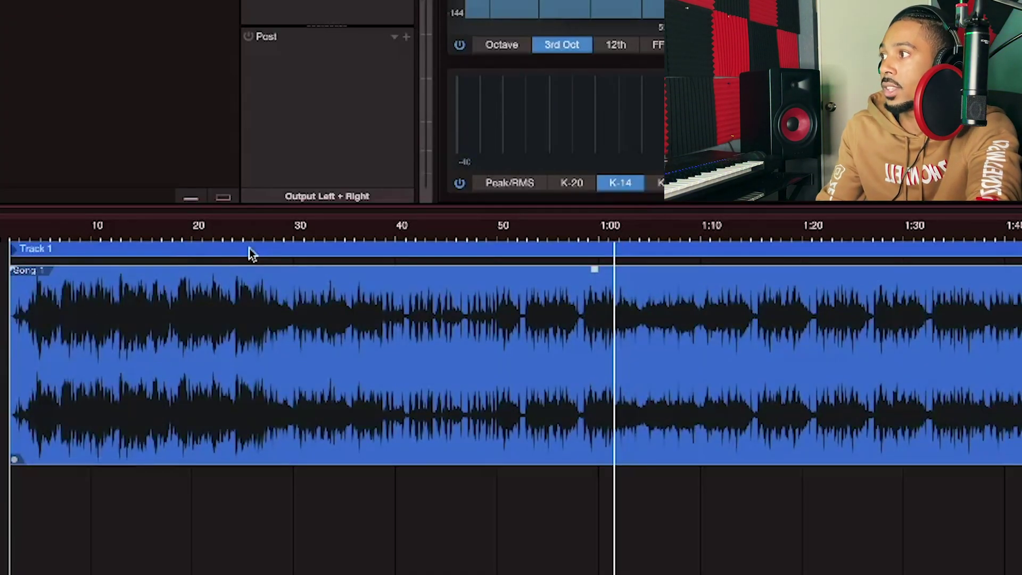
pyautogui.click(155, 234)
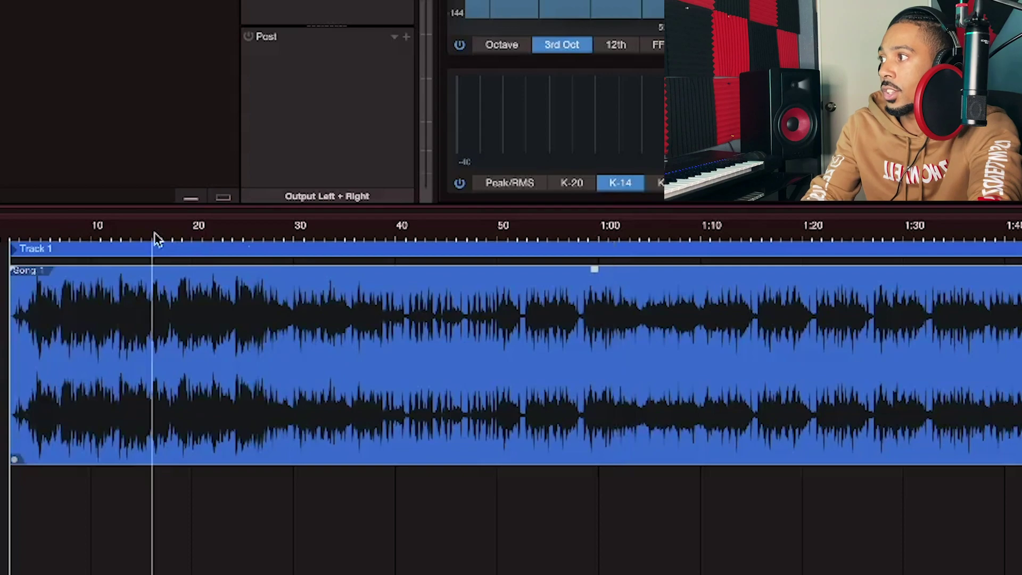
pyautogui.press('space')
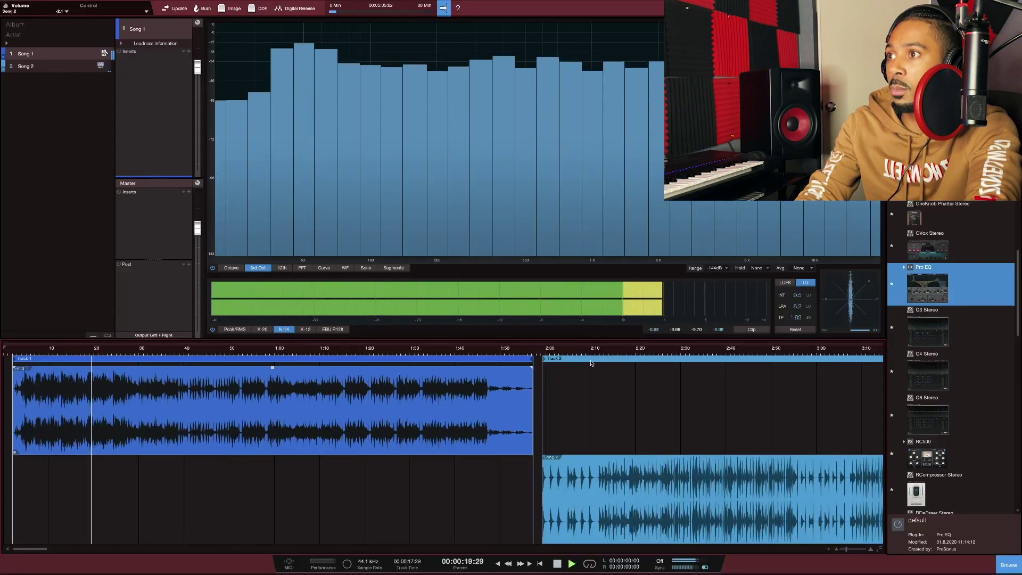
pyautogui.press('space')
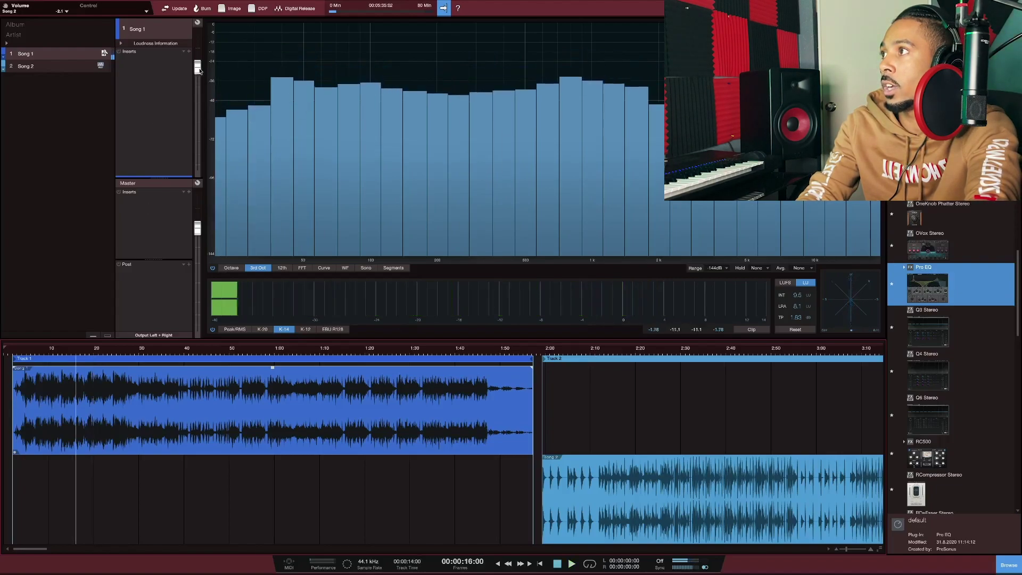
# Set Song 1's track volume to -0.4 dB and replay it from about 0:16 to check the level and phase meters.
pyautogui.moveTo(198, 71); pyautogui.dragTo(198, 72)
pyautogui.press('space')
pyautogui.press('space')
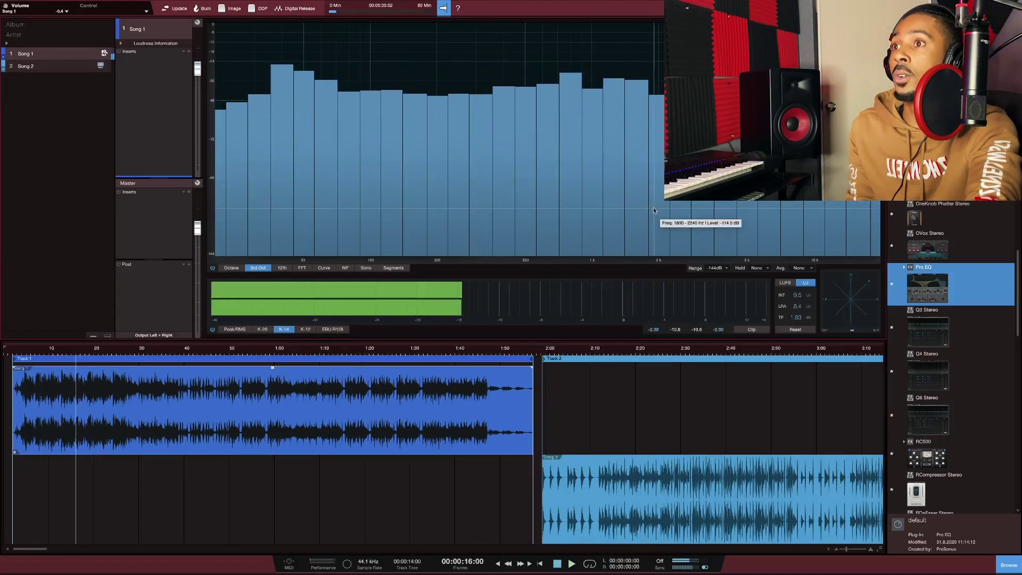
pyautogui.press('space')
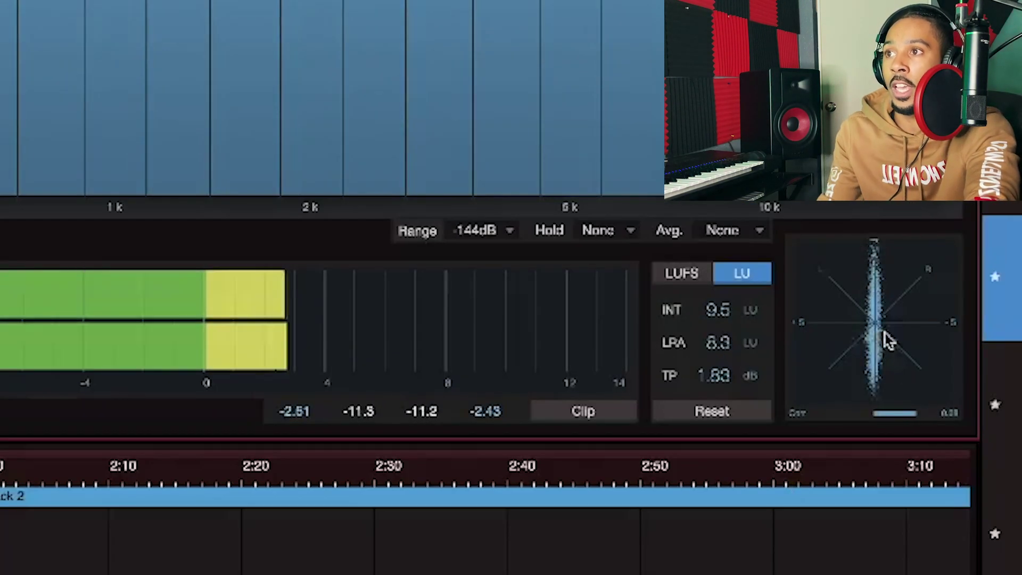
# Stop playback and add the PreSonus Limiter to the master's post-fader effects.
pyautogui.press('space')
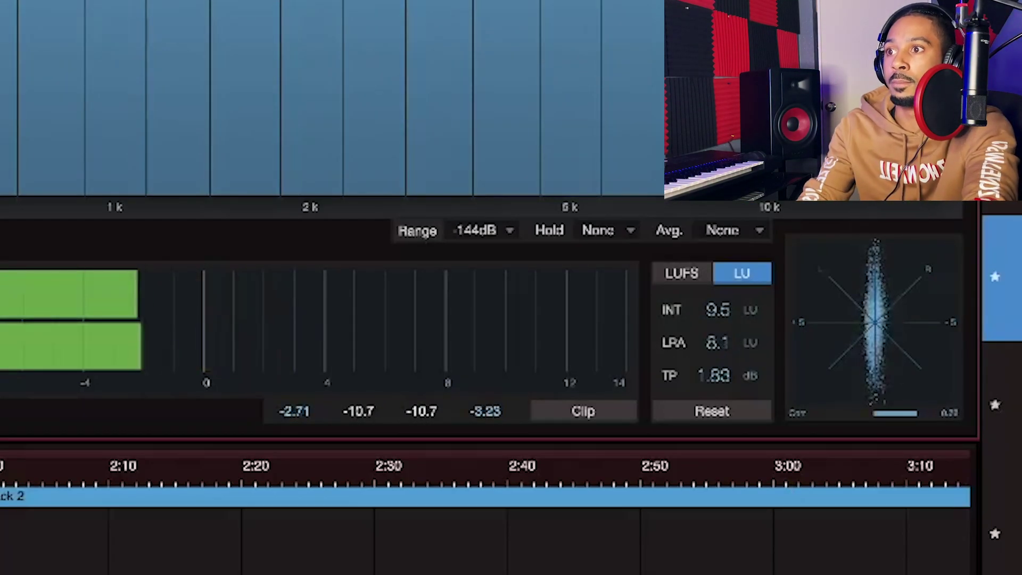
pyautogui.click(899, 69)
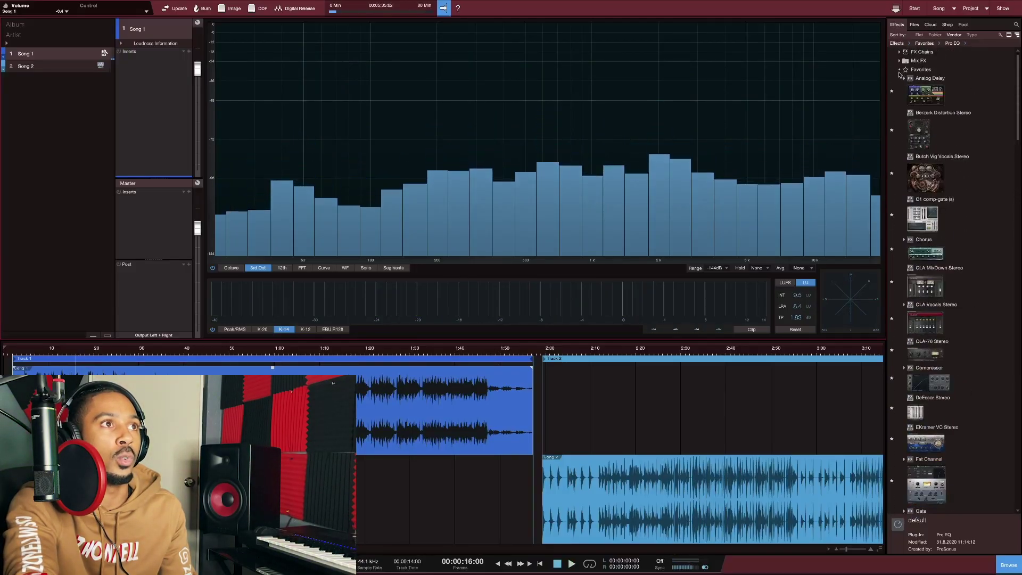
pyautogui.click(899, 70)
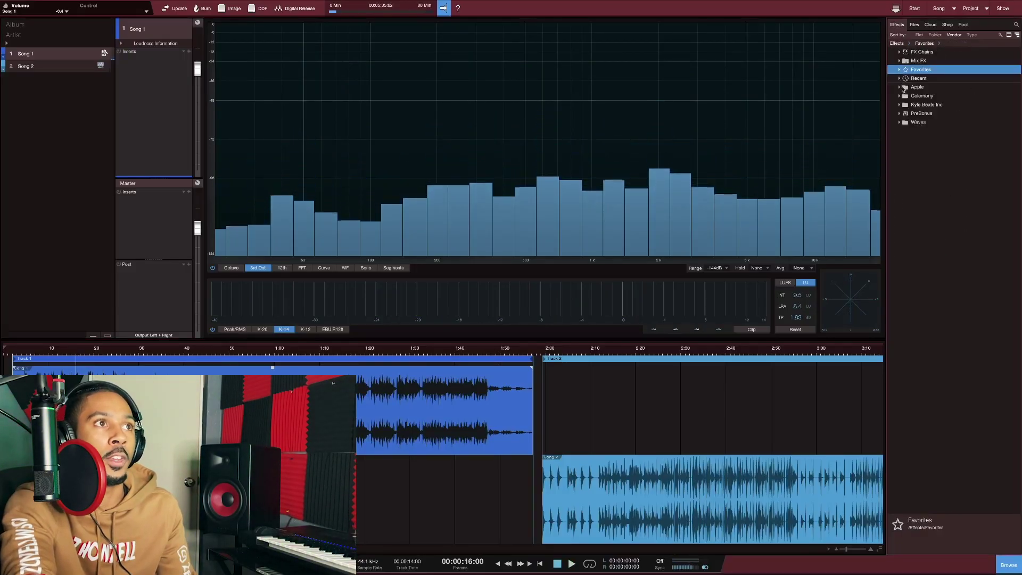
pyautogui.click(904, 114)
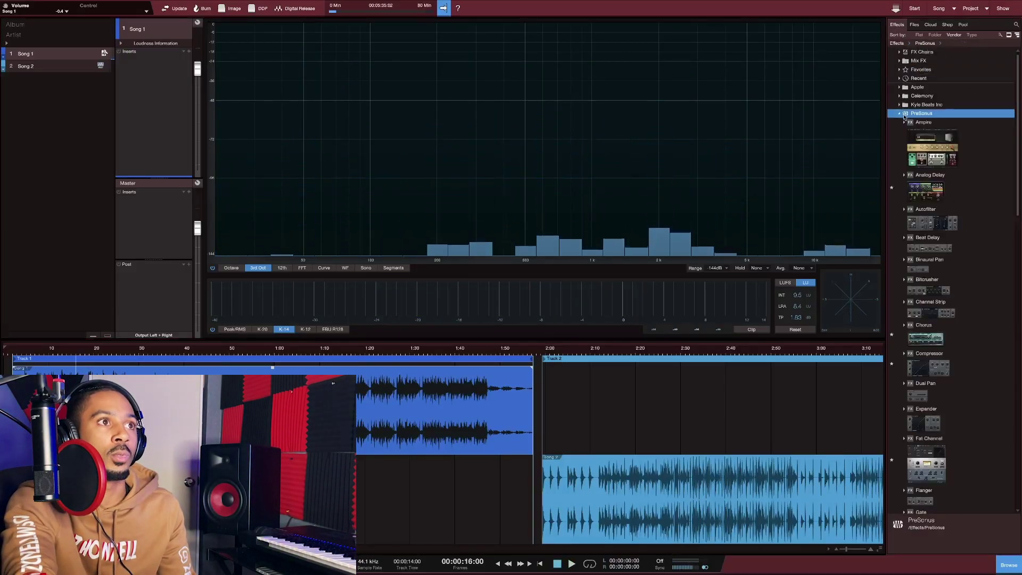
pyautogui.scroll(-10, 935, 193)
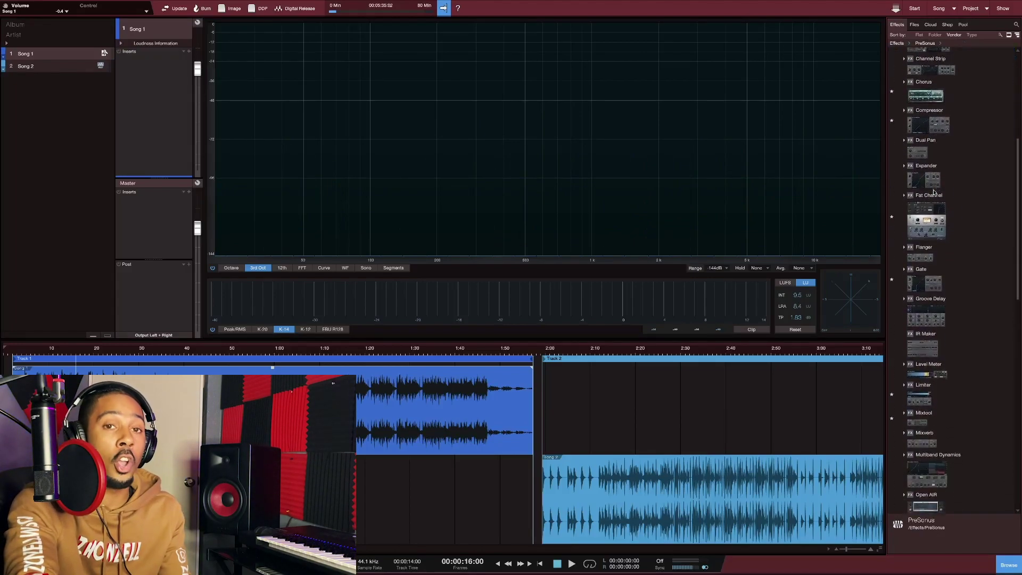
pyautogui.scroll(-6, 954, 265)
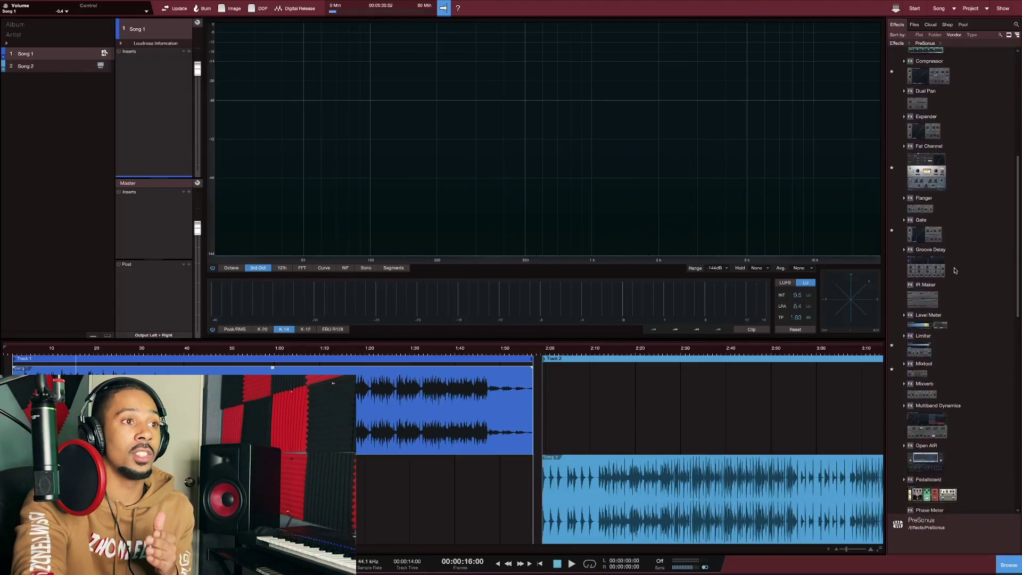
pyautogui.scroll(-16, 955, 267)
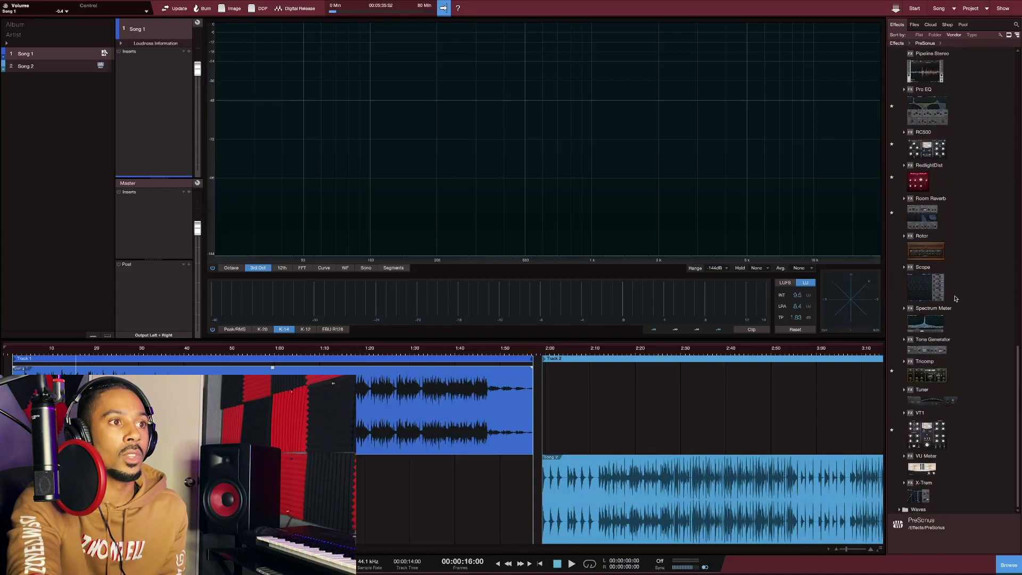
pyautogui.scroll(12, 952, 303)
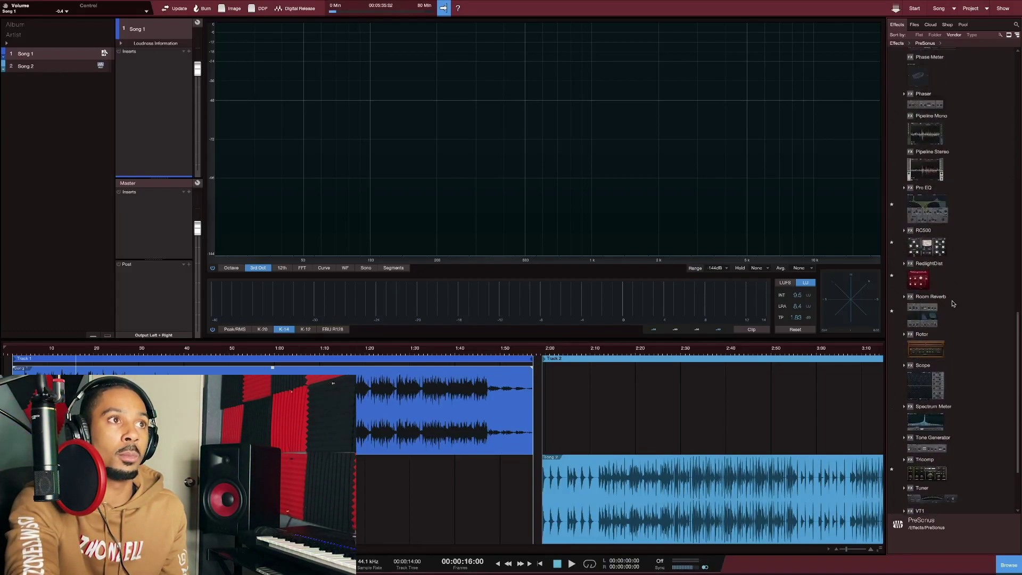
pyautogui.scroll(7, 952, 303)
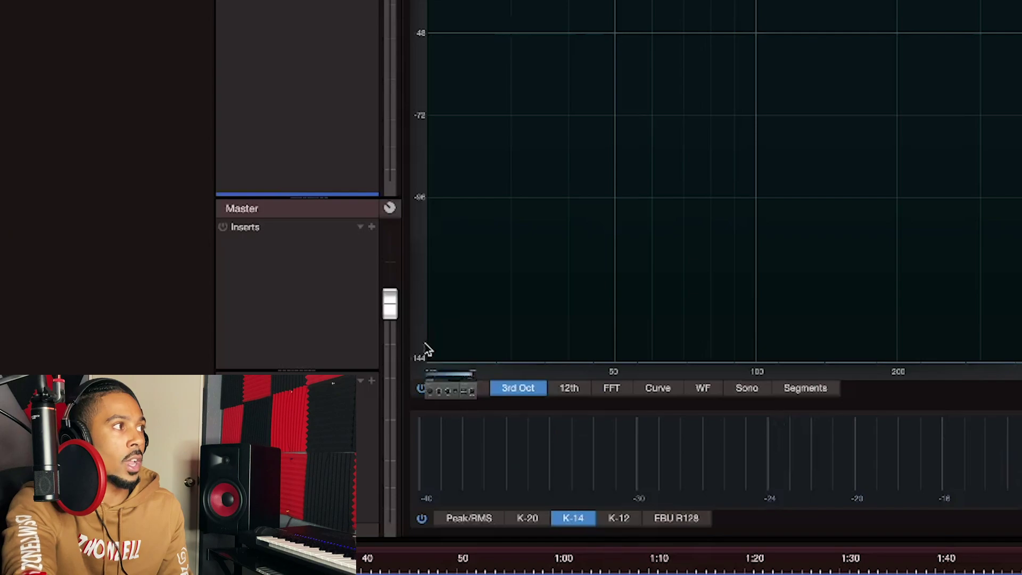
pyautogui.moveTo(426, 348); pyautogui.dragTo(269, 399)
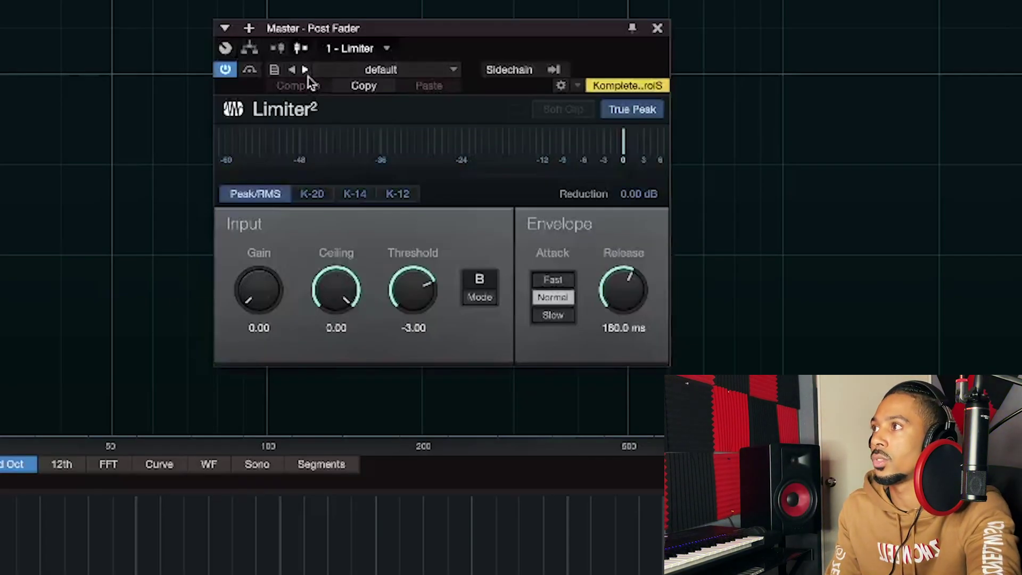
# Load the "0 db limiting" preset in the master Limiter and close its window.
pyautogui.click(355, 70)
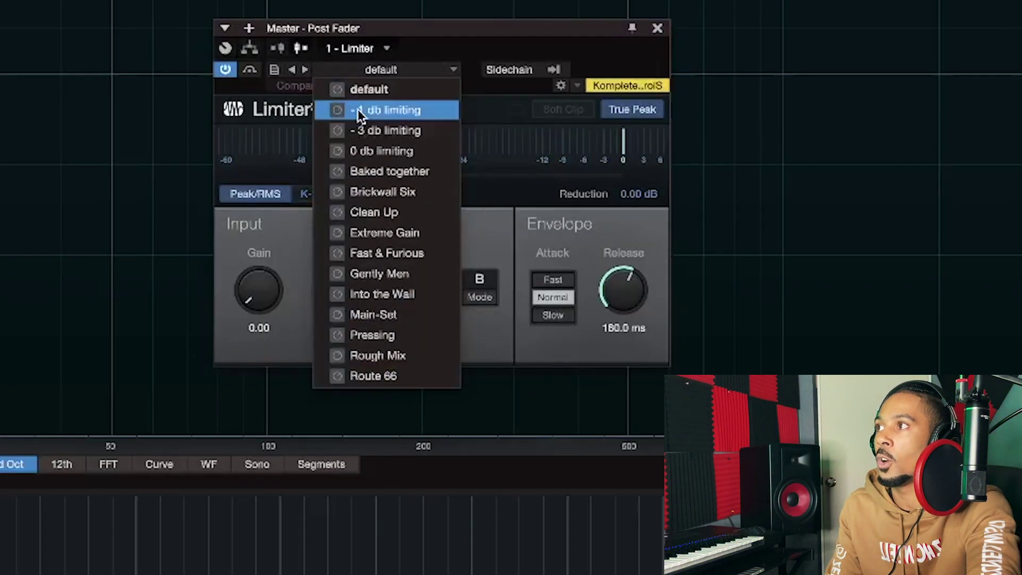
pyautogui.click(365, 151)
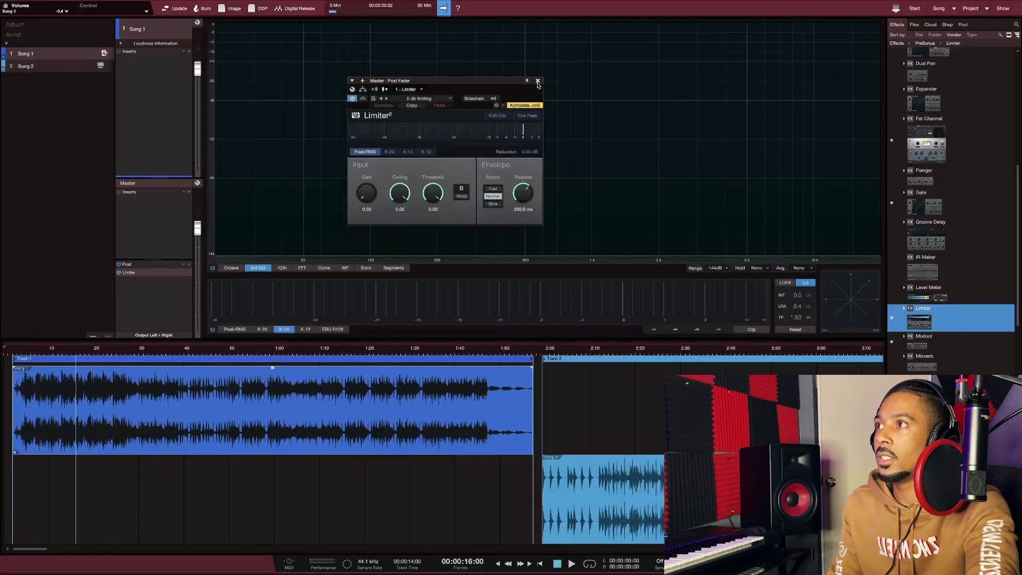
pyautogui.click(658, 28)
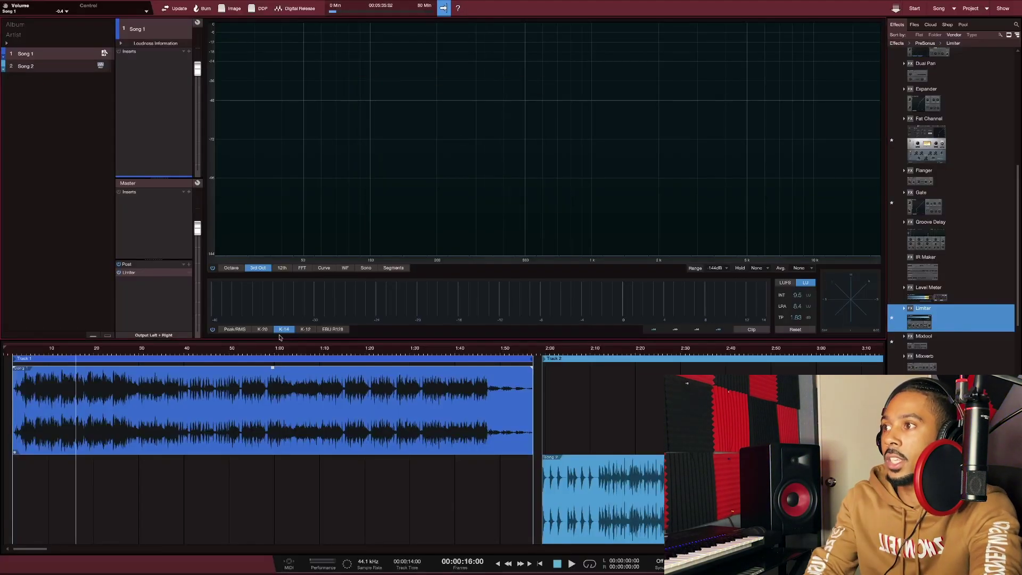
# Audition Song 1 and Song 2 through the master Limiter while watching the level meter.
pyautogui.press('space')
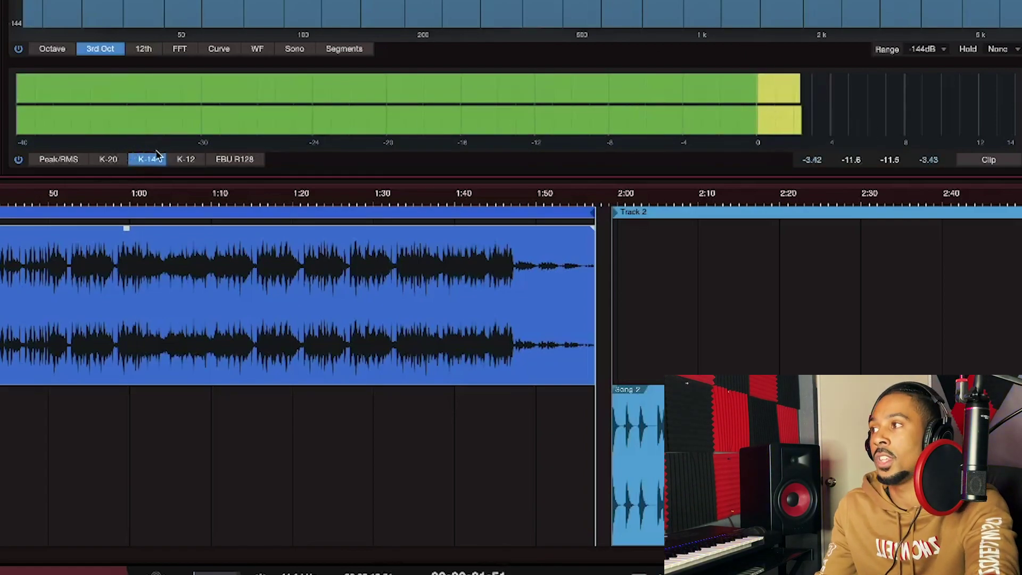
pyautogui.click(69, 162)
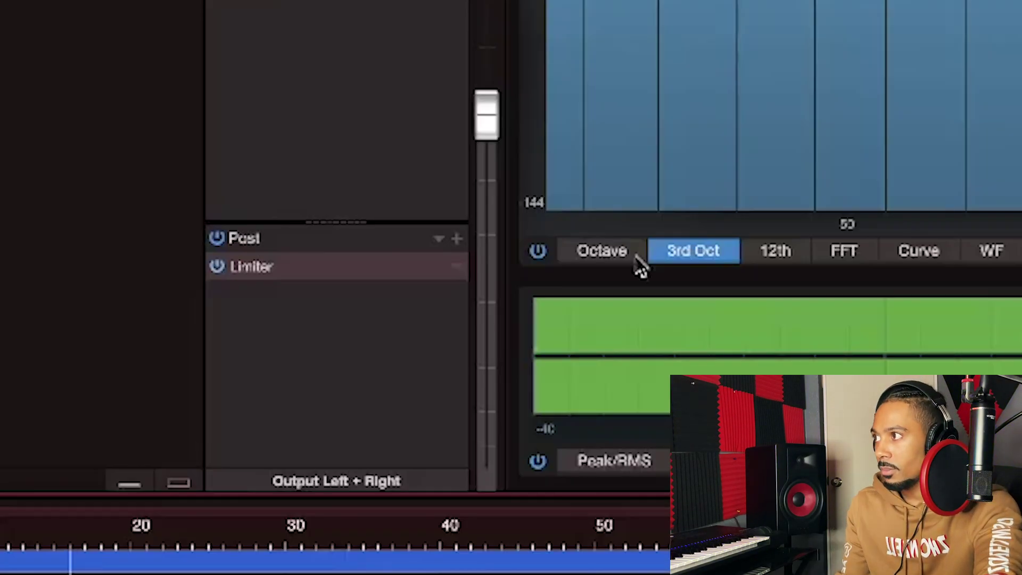
pyautogui.press('space')
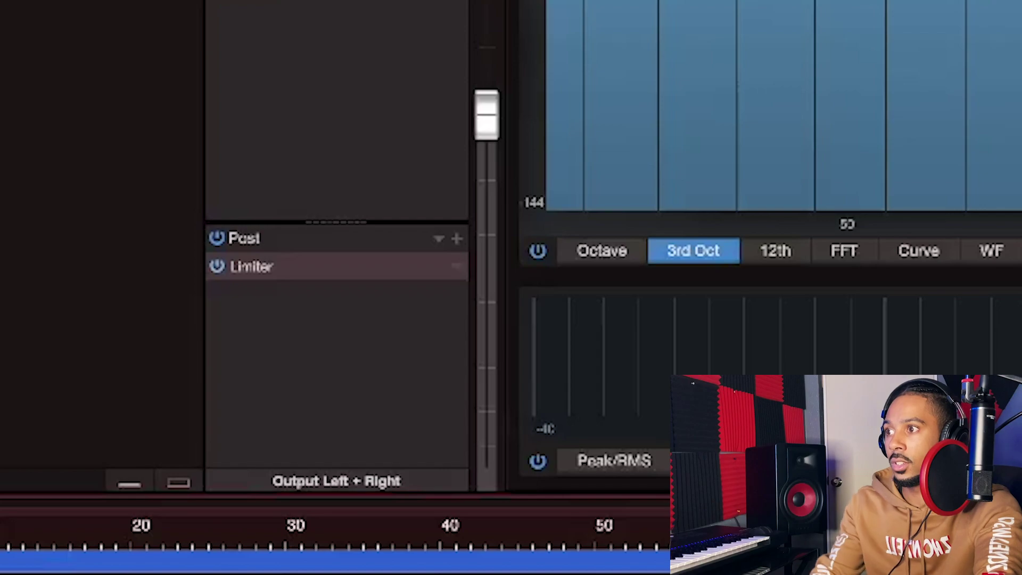
pyautogui.press('space')
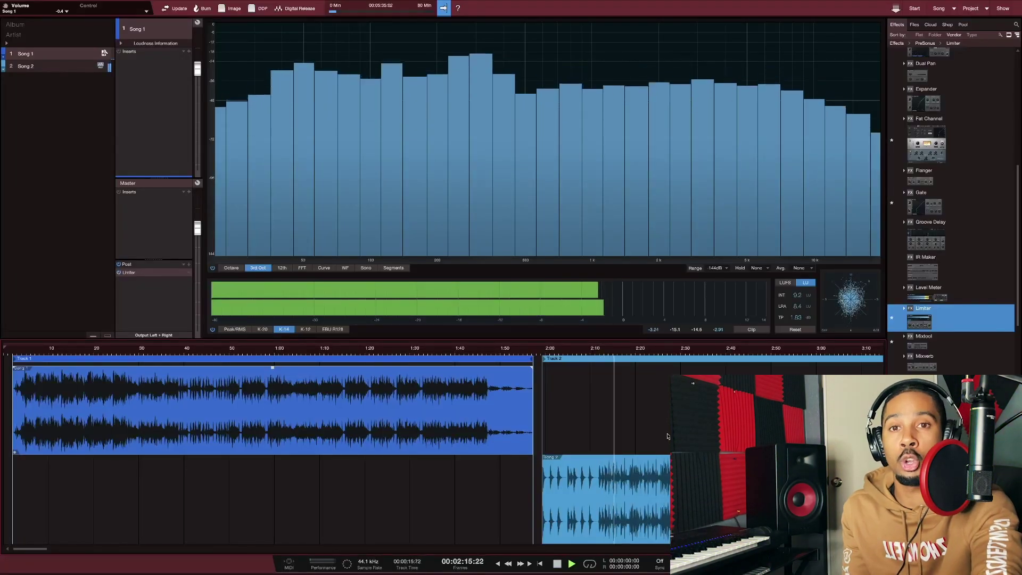
pyautogui.press('space')
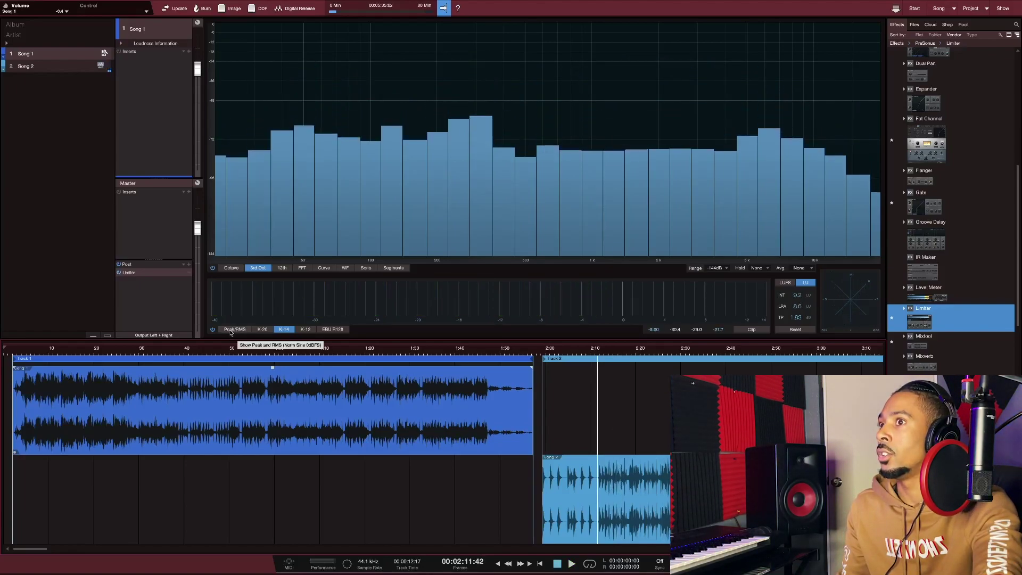
# Add Multiband Dynamics to Song 1's inserts and browse its Master presets.
pyautogui.scroll(-3, 950, 323)
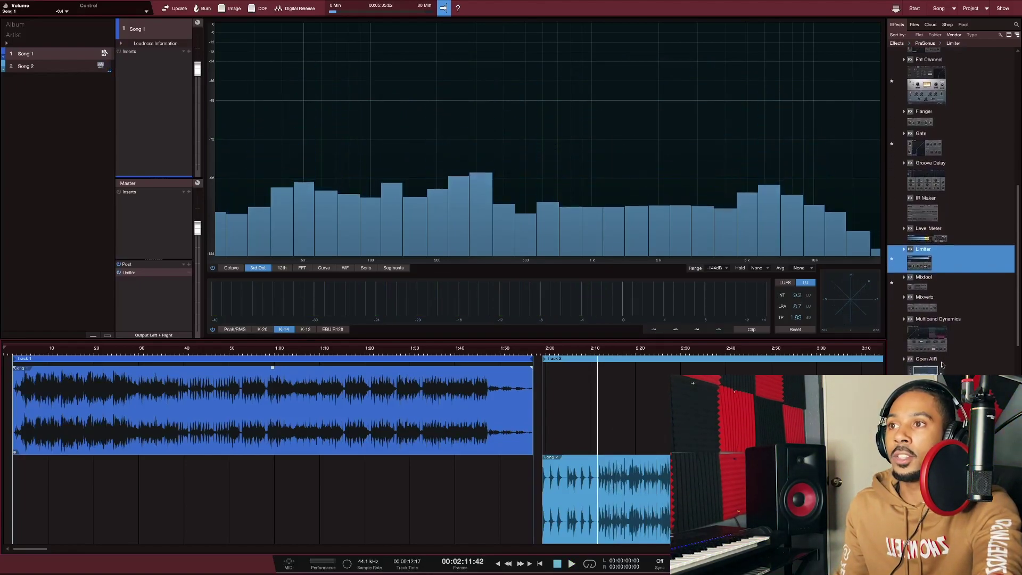
pyautogui.moveTo(951, 323); pyautogui.dragTo(148, 121)
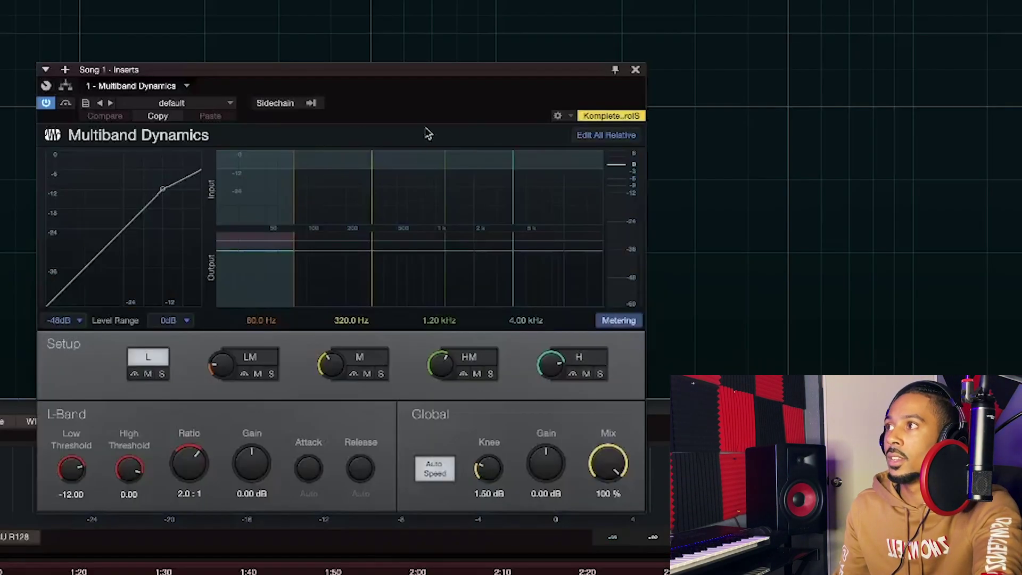
pyautogui.click(431, 98)
pyautogui.click(174, 136)
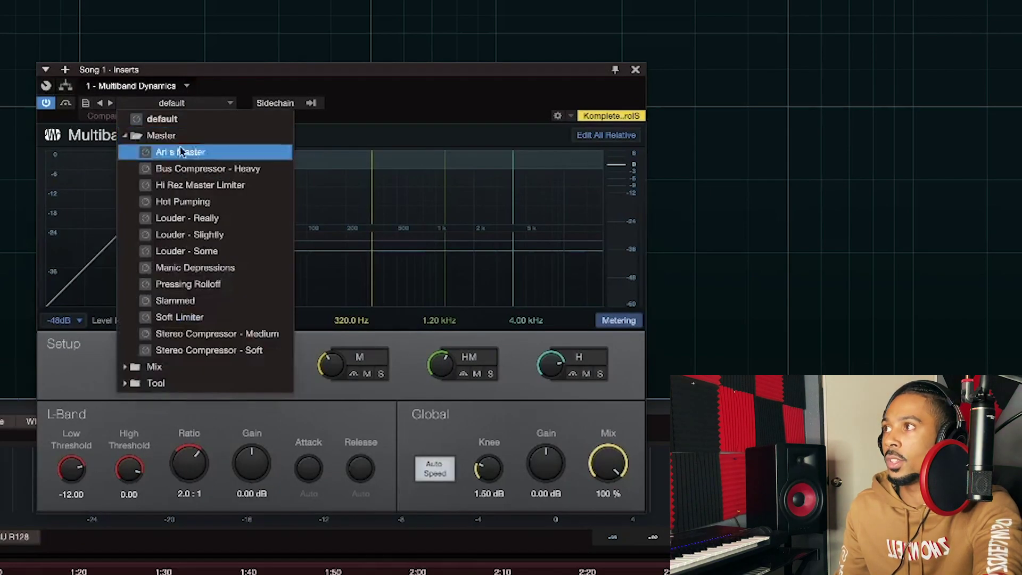
pyautogui.click(371, 115)
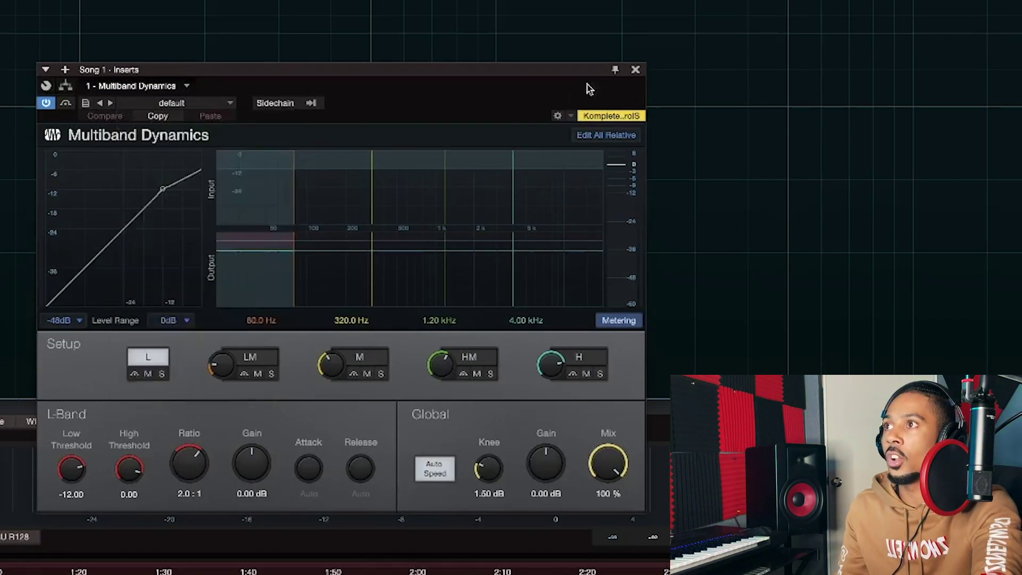
# Close the Multiband Dynamics window and remove the effect from Song 1's inserts.
pyautogui.click(636, 70)
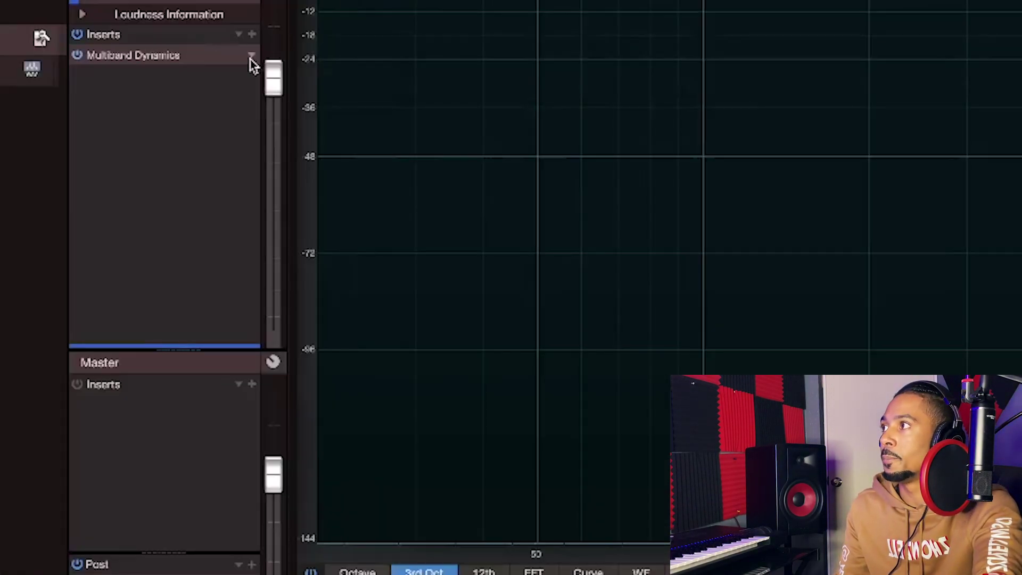
pyautogui.click(253, 63)
pyautogui.click(269, 263)
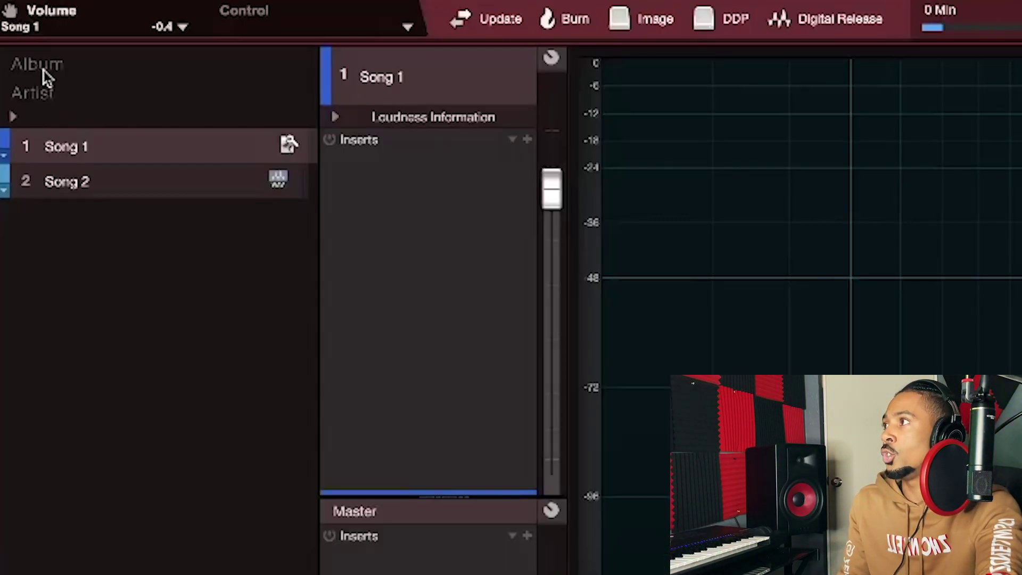
# Title the album "My Album" in the project's album information.
pyautogui.click(25, 25)
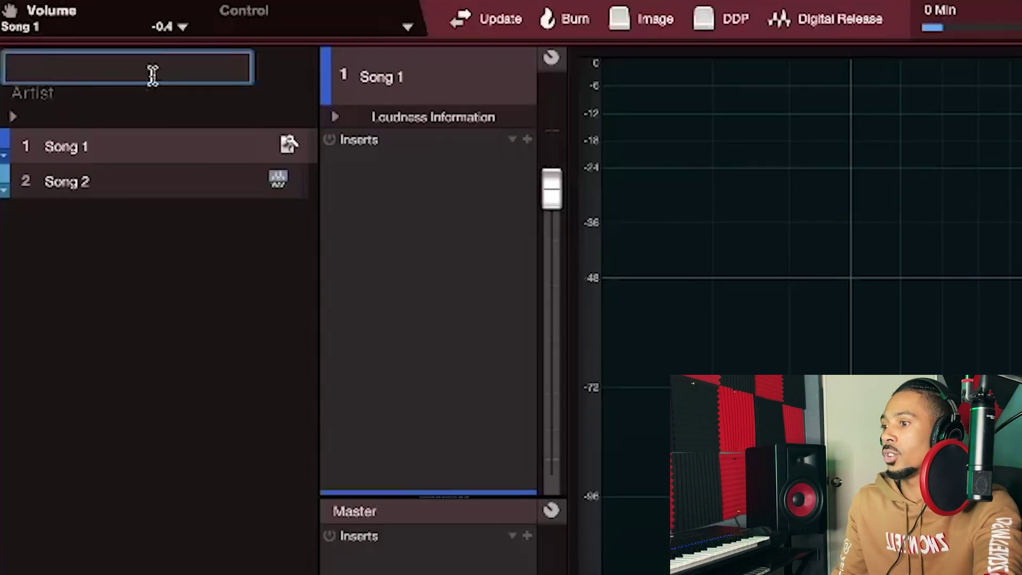
pyautogui.write('My Alb')
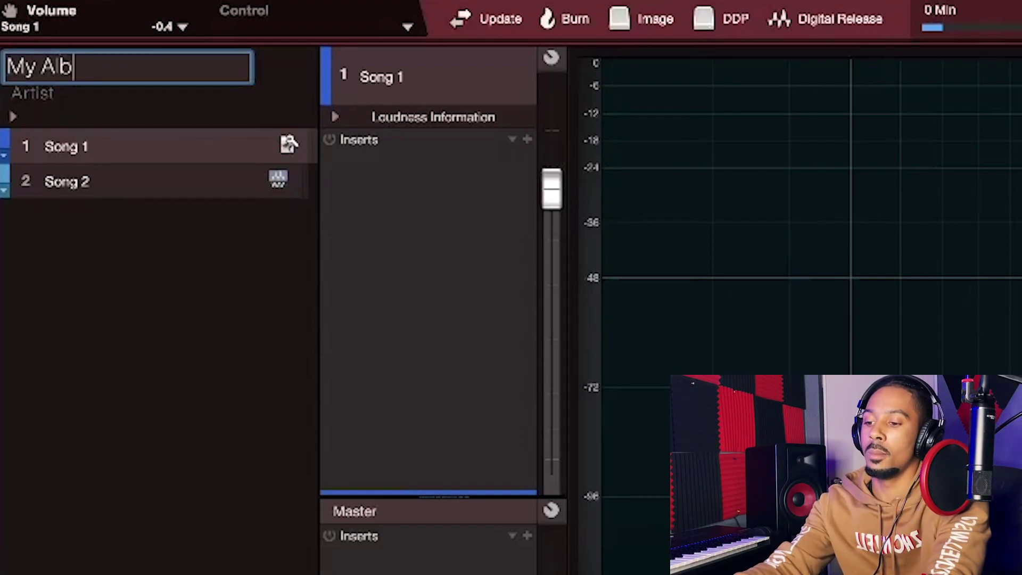
pyautogui.write('um')
pyautogui.press('Return')
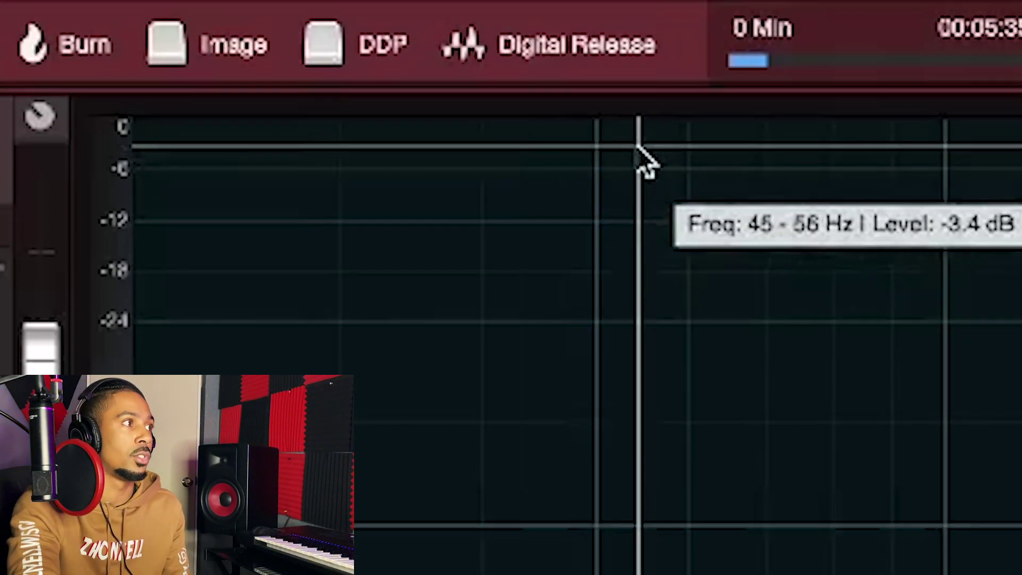
# Start a Digital Release export of both songs and set its location to the Desktop.
pyautogui.click(582, 62)
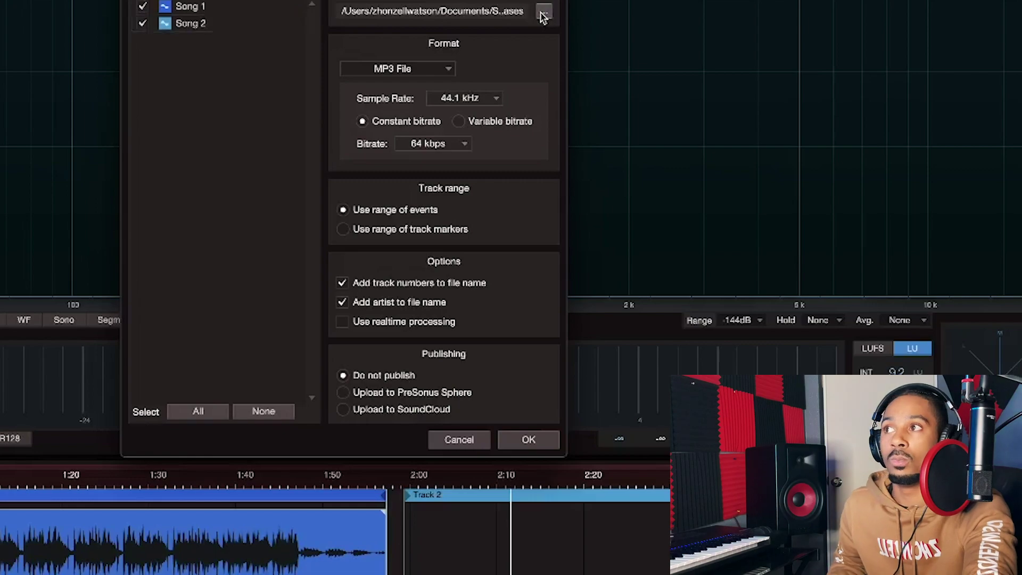
pyautogui.click(565, 94)
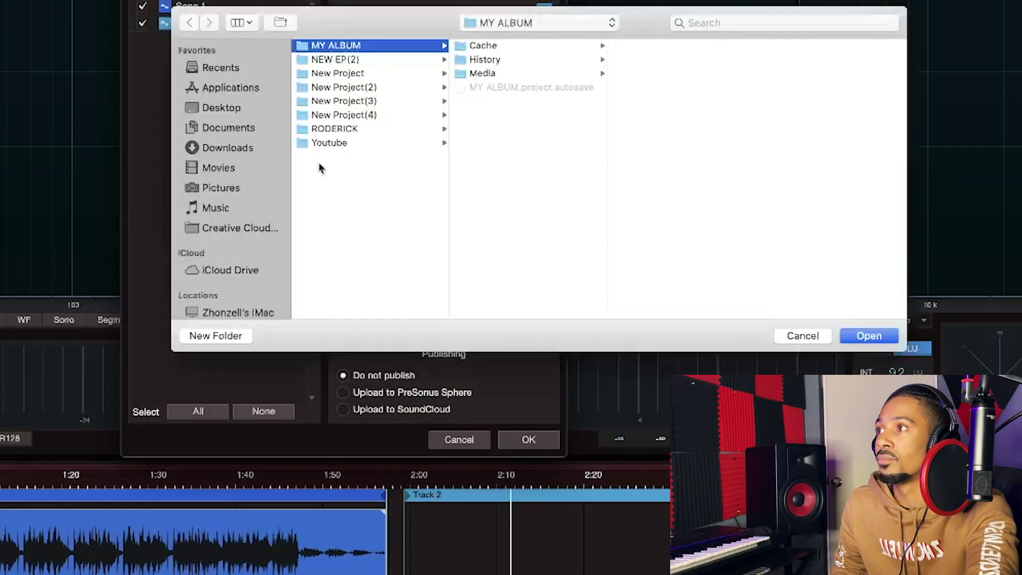
pyautogui.click(234, 109)
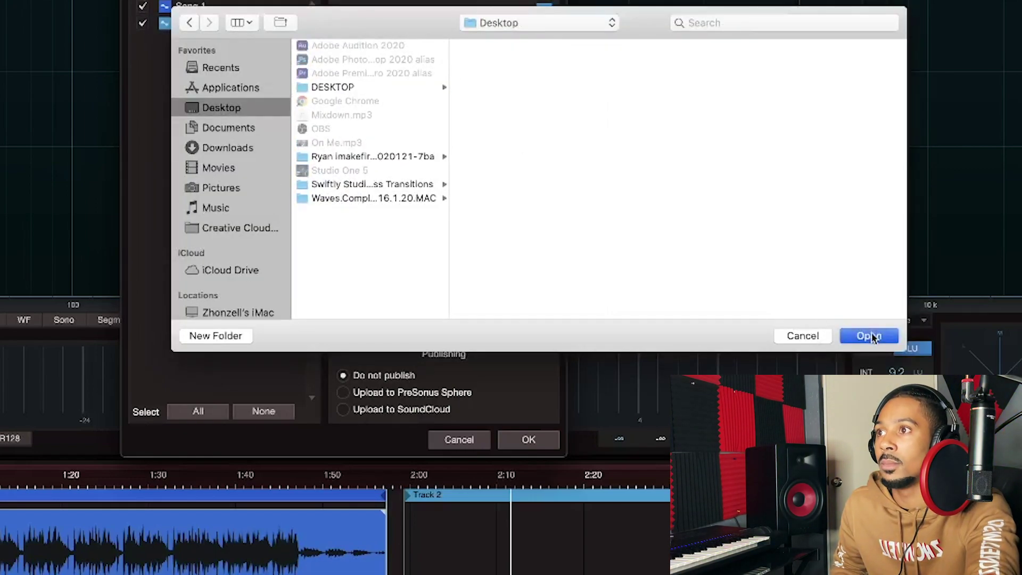
pyautogui.click(869, 336)
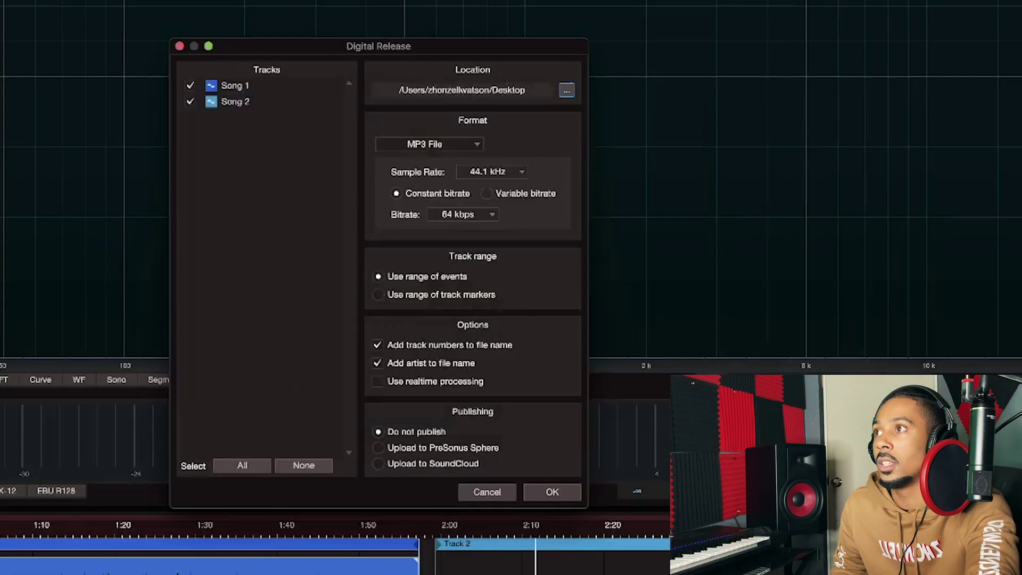
# Keep MP3 File as the release format and set the sample rate to 48.0 kHz.
pyautogui.click(447, 150)
pyautogui.click(521, 163)
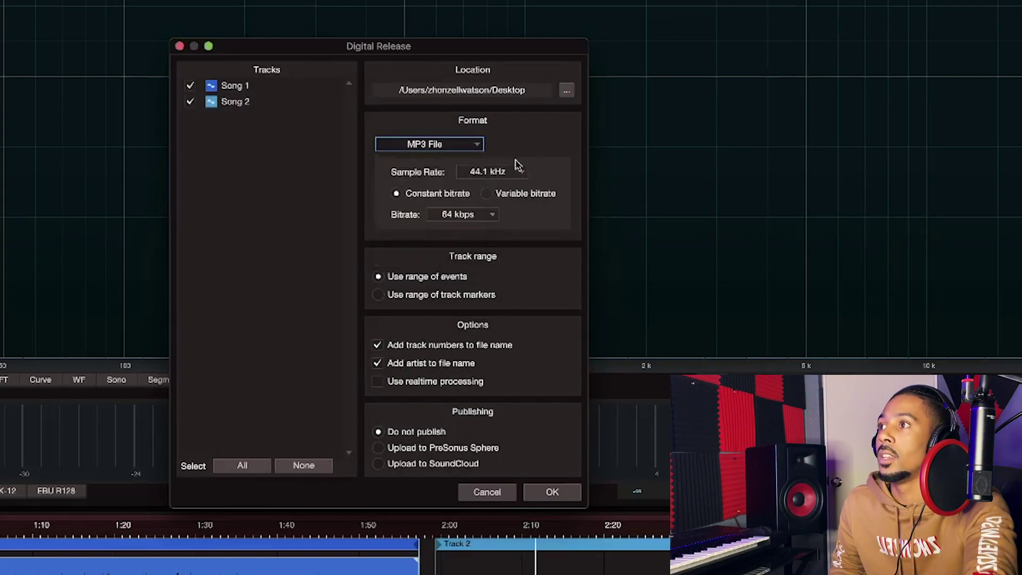
pyautogui.click(510, 173)
pyautogui.click(498, 218)
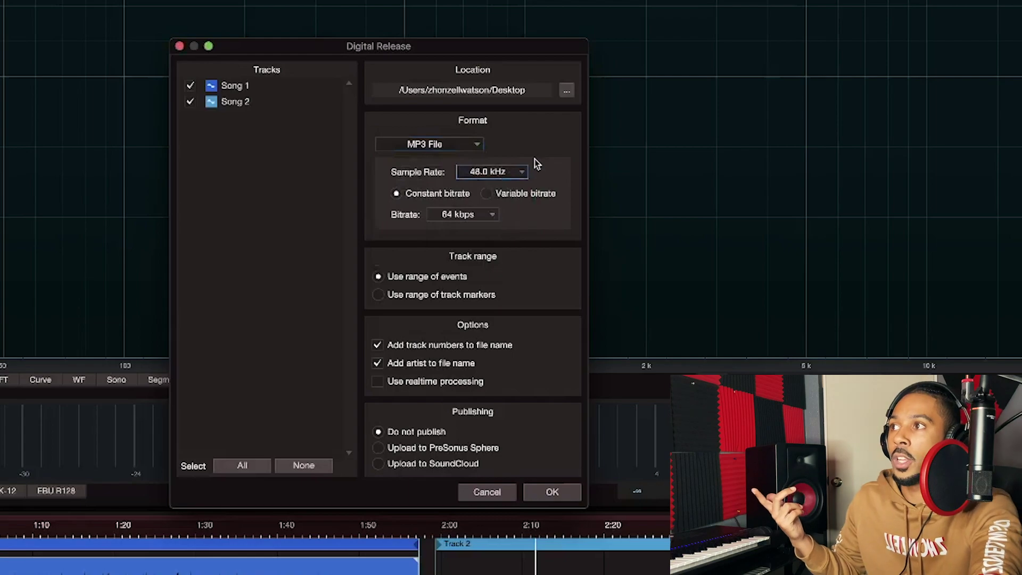
# Set the constant MP3 bitrate to 320 kbps and export the digital release without publishing it.
pyautogui.click(451, 217)
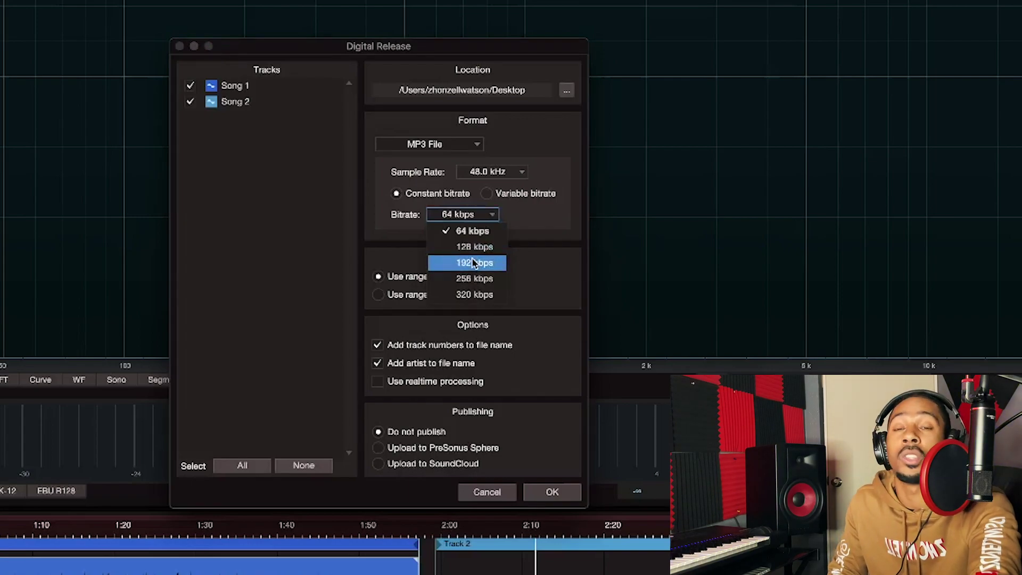
pyautogui.click(524, 223)
pyautogui.click(484, 217)
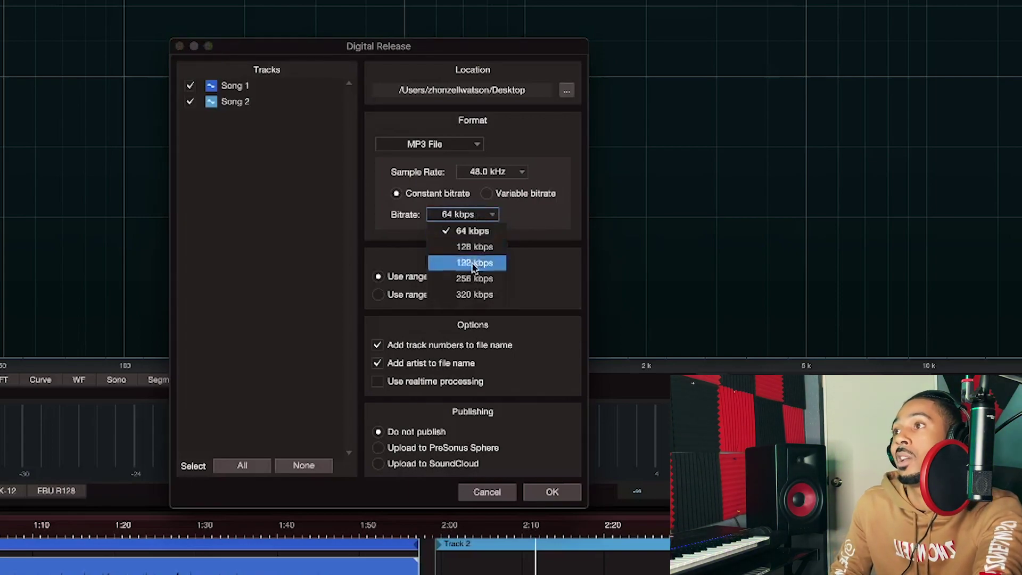
pyautogui.click(471, 294)
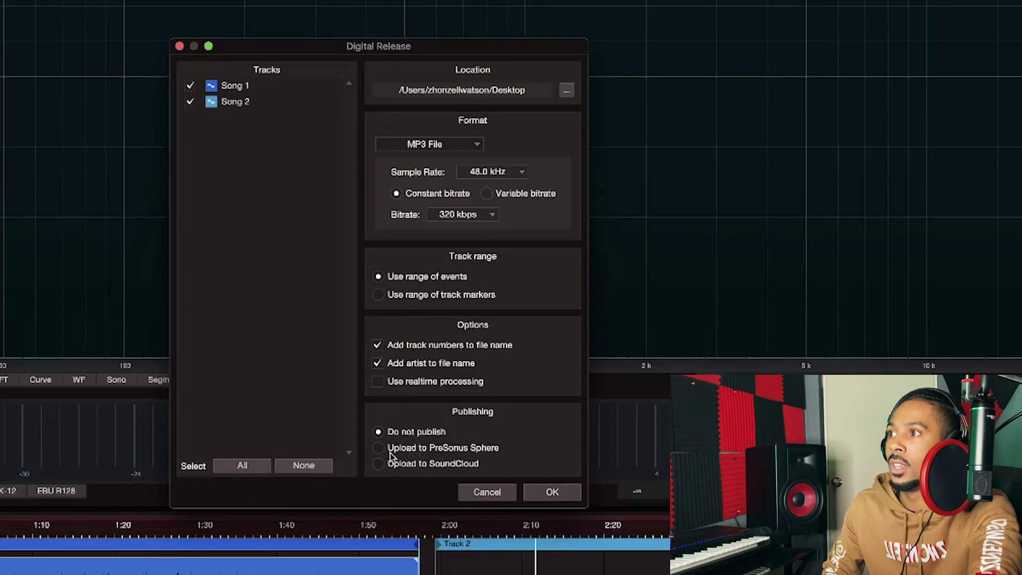
pyautogui.click(561, 500)
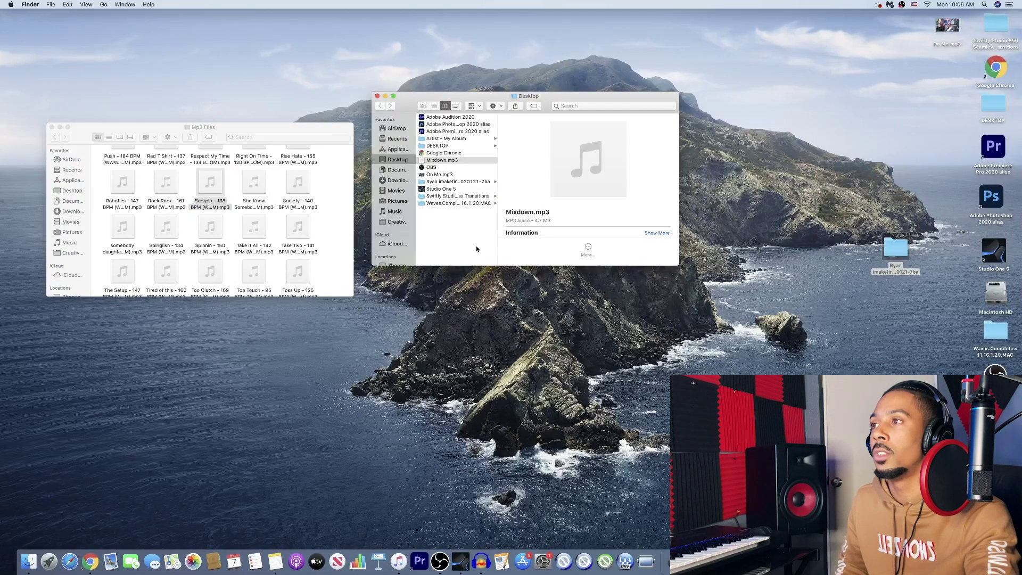
# Close both open Finder windows and move the "Artist - My Album" folder to the middle of the desktop.
pyautogui.click(385, 97)
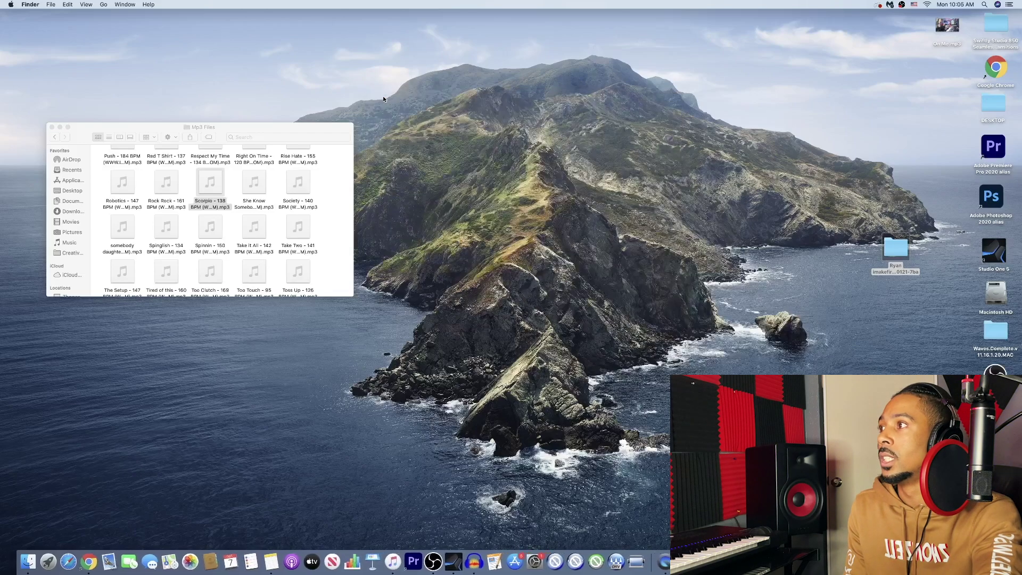
pyautogui.click(52, 128)
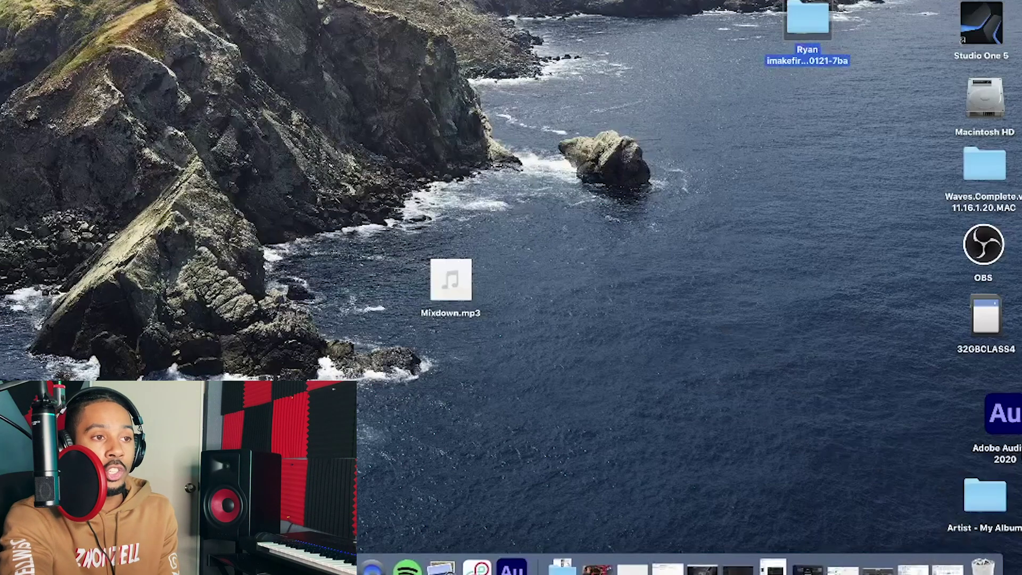
pyautogui.moveTo(987, 512); pyautogui.dragTo(193, 102)
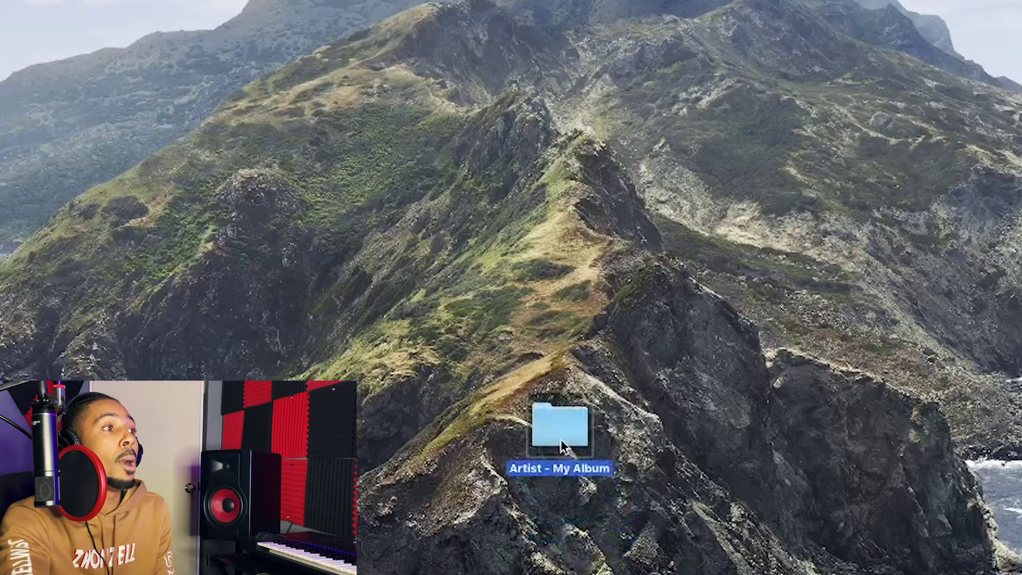
# Open the "Artist - My Album" folder to check the exported song files, and close its window.
pyautogui.doubleClick(561, 447)
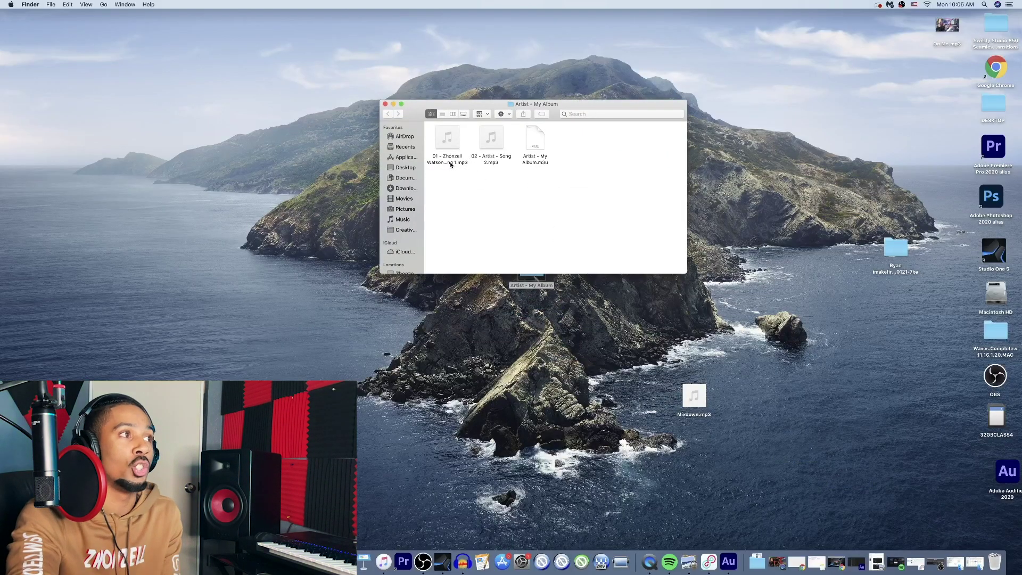
pyautogui.click(393, 104)
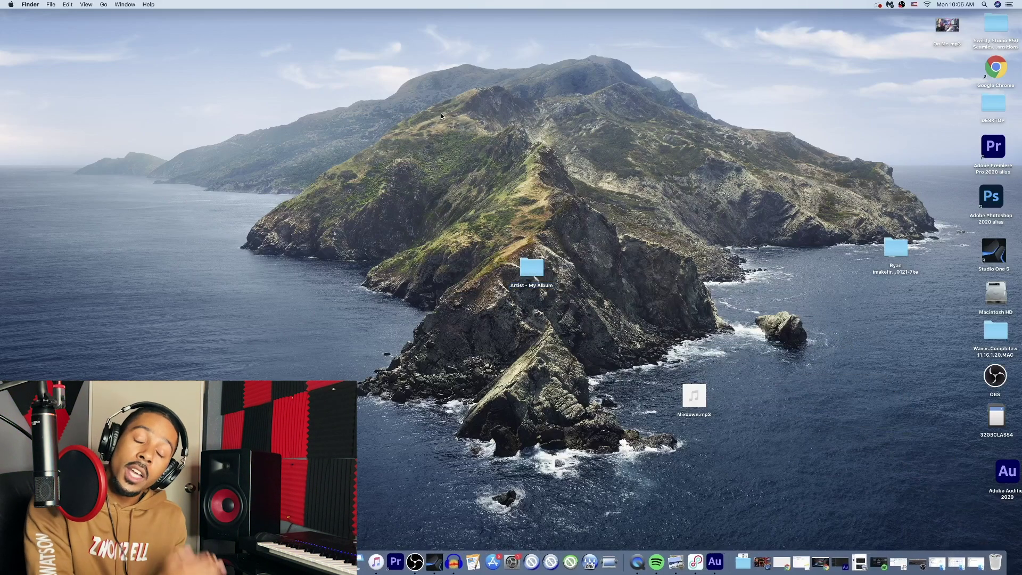